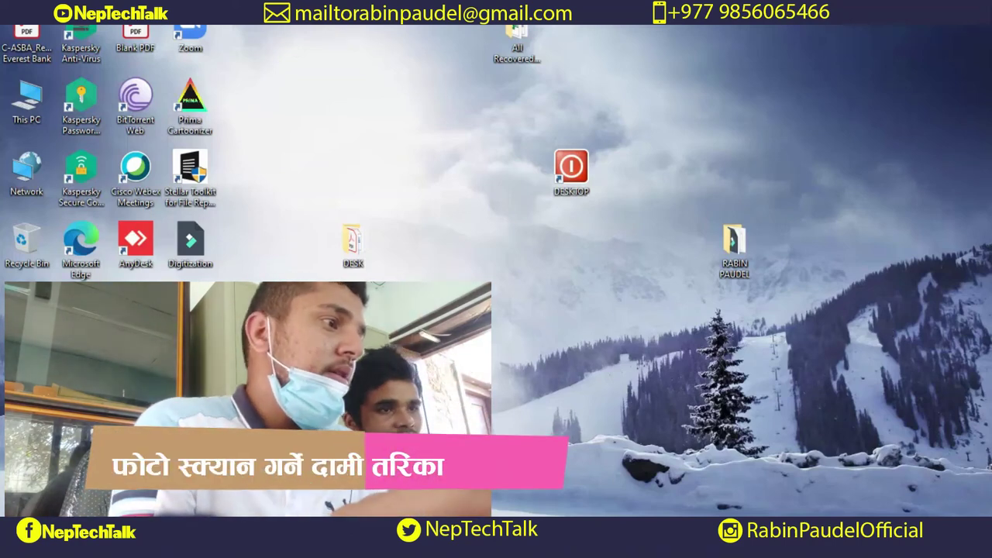
Browse from This PC to the 109- scans folder on My Files (D:) and open SCAN0000.
{"action": "double_click", "coordinate": [40, 107]}
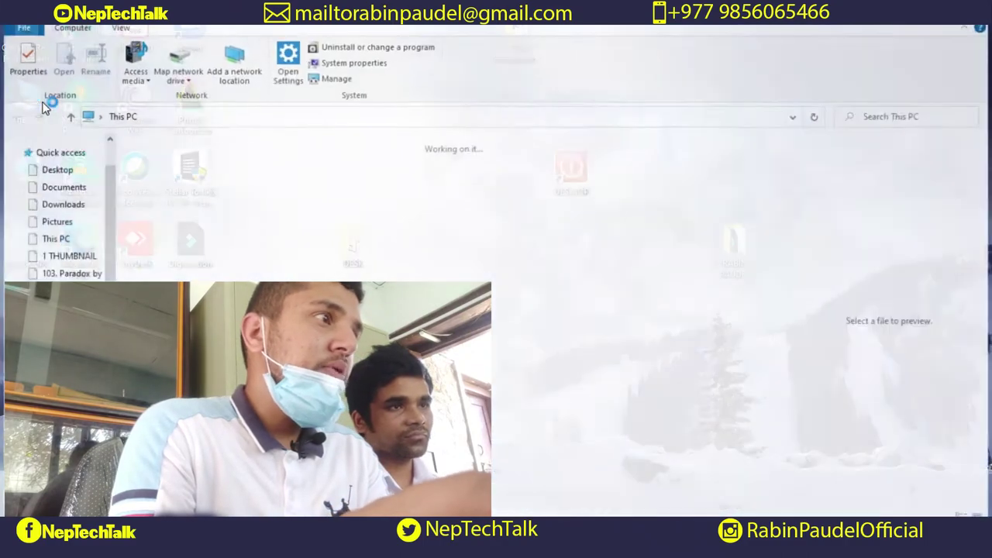
{"action": "double_click", "coordinate": [195, 321]}
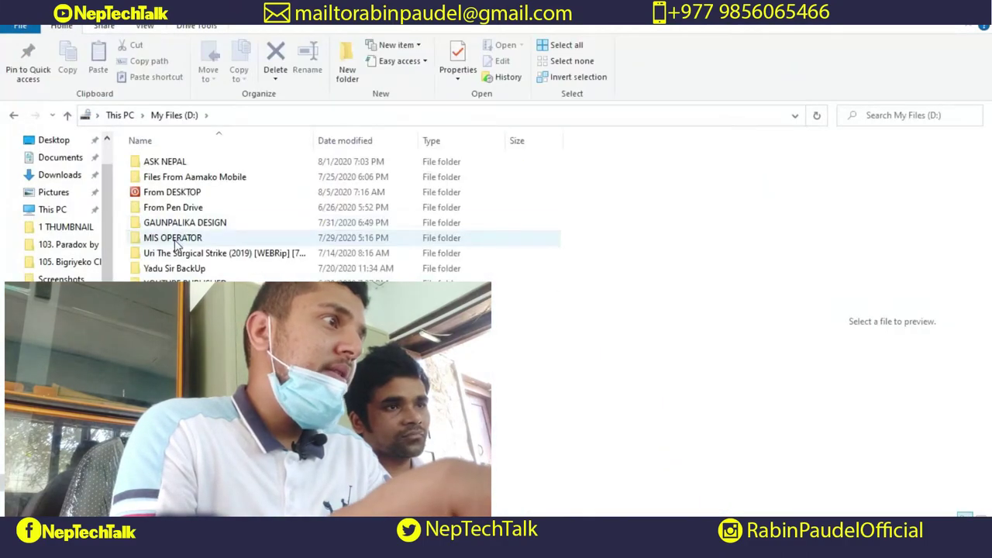
{"action": "double_click", "coordinate": [175, 238]}
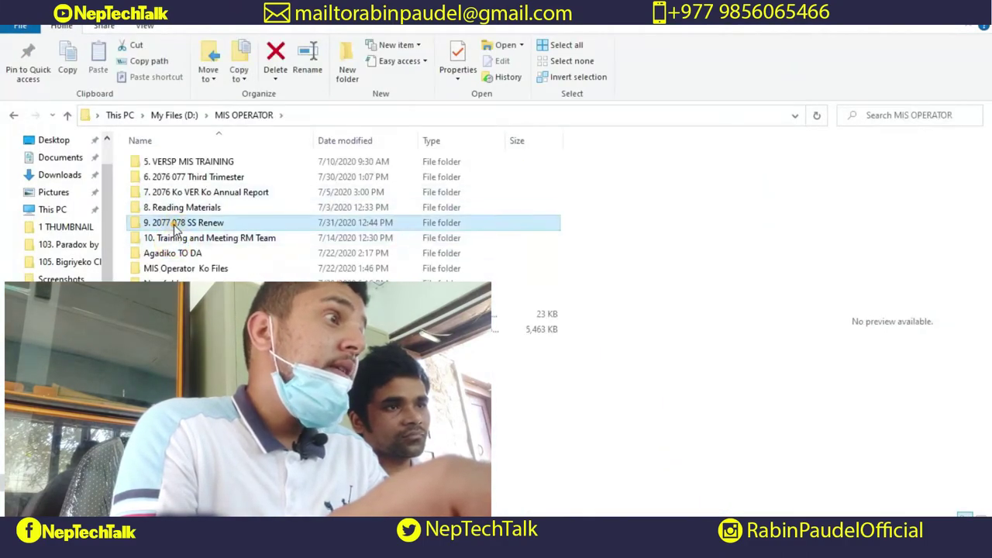
{"action": "double_click", "coordinate": [175, 223]}
{"action": "left_click", "coordinate": [176, 193]}
{"action": "double_click", "coordinate": [175, 193]}
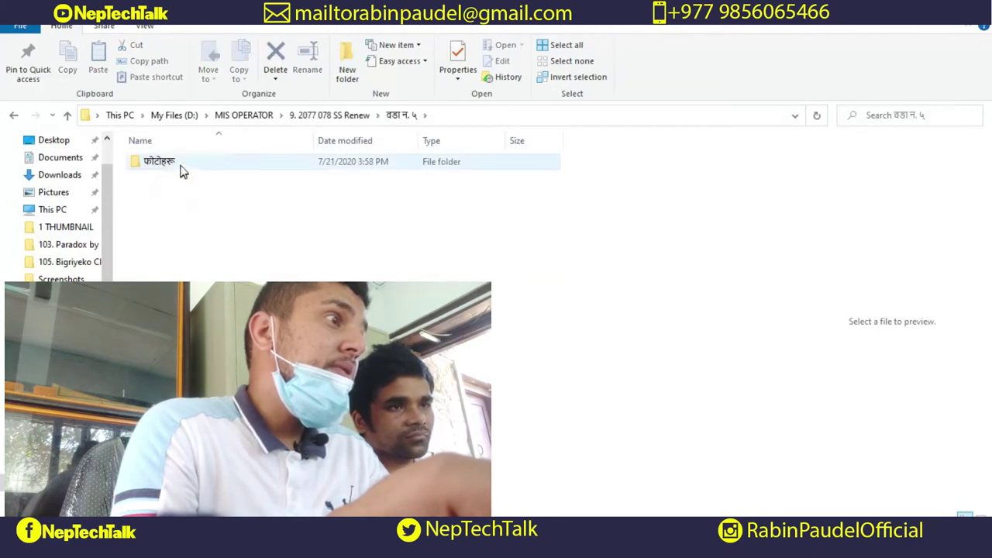
{"action": "double_click", "coordinate": [180, 164]}
{"action": "double_click", "coordinate": [182, 165]}
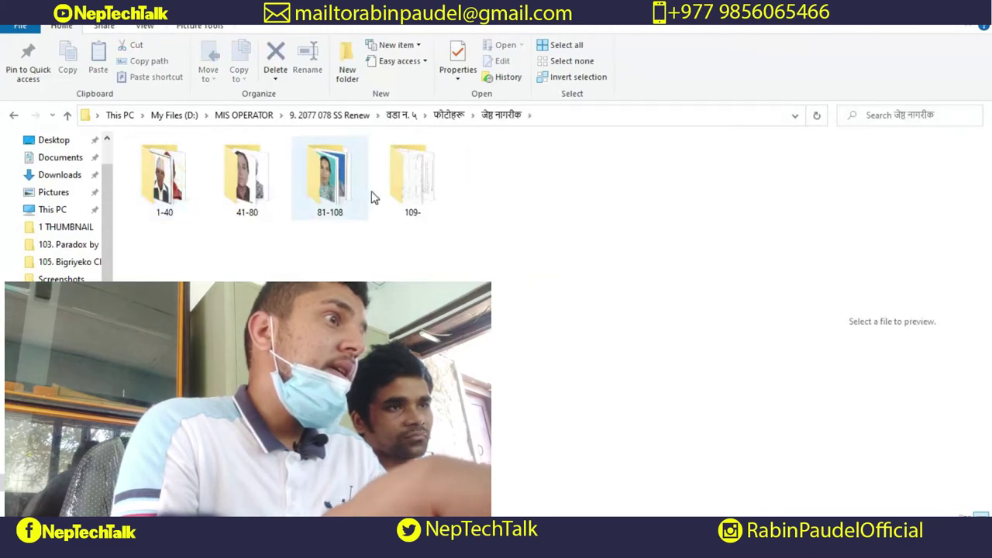
{"action": "double_click", "coordinate": [404, 193]}
{"action": "double_click", "coordinate": [186, 200]}
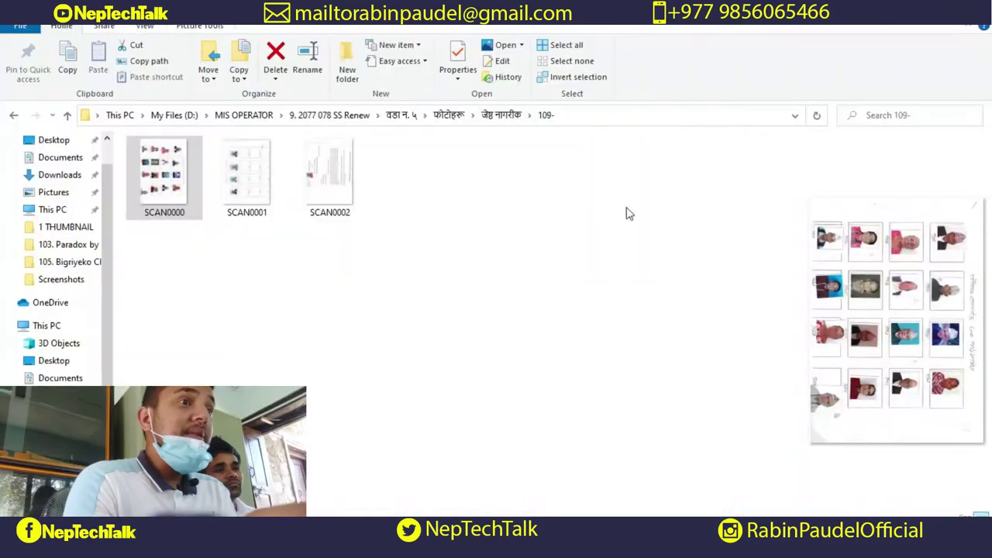
Preview the SCAN0001 sheet and launch Adobe Photoshop.
{"action": "left_click", "coordinate": [248, 183]}
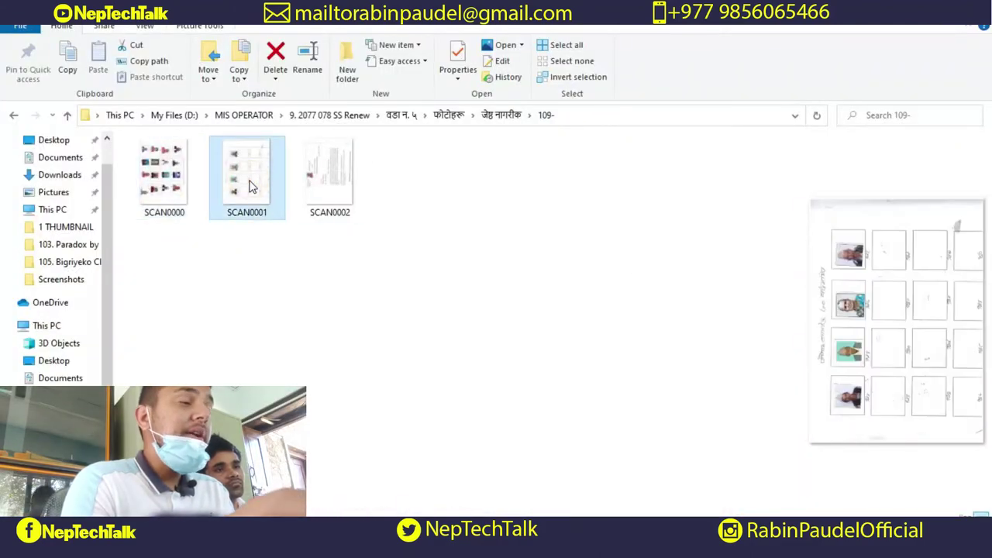
{"action": "key", "text": "Return"}
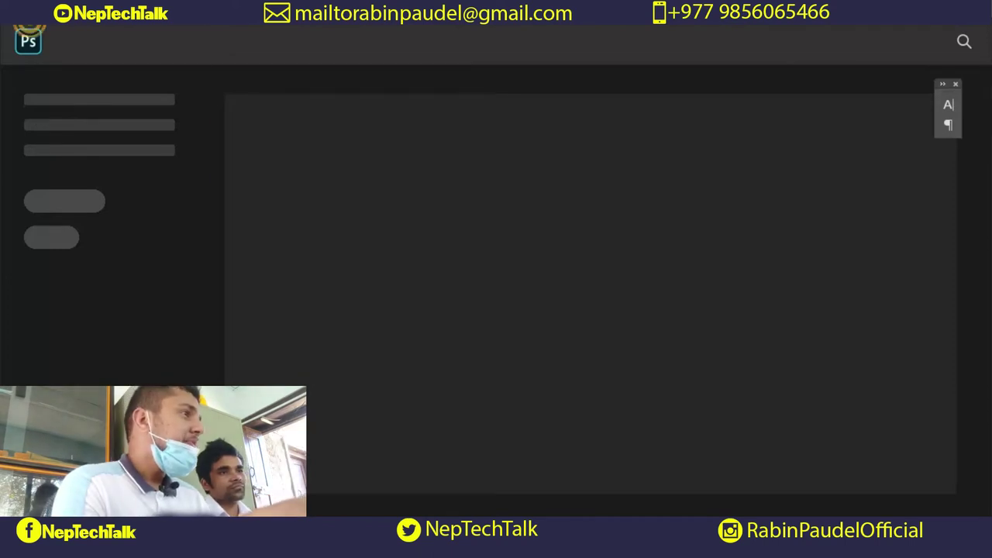
Open SCAN0000 and SCAN0001 together from the 109- folder in Photoshop.
{"action": "key", "text": "alt+f"}
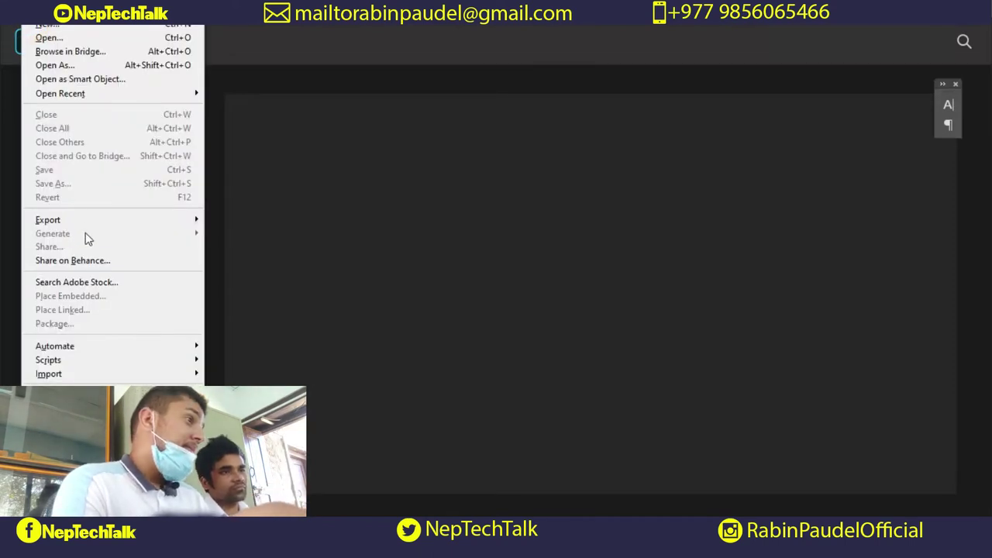
{"action": "left_click", "coordinate": [81, 39]}
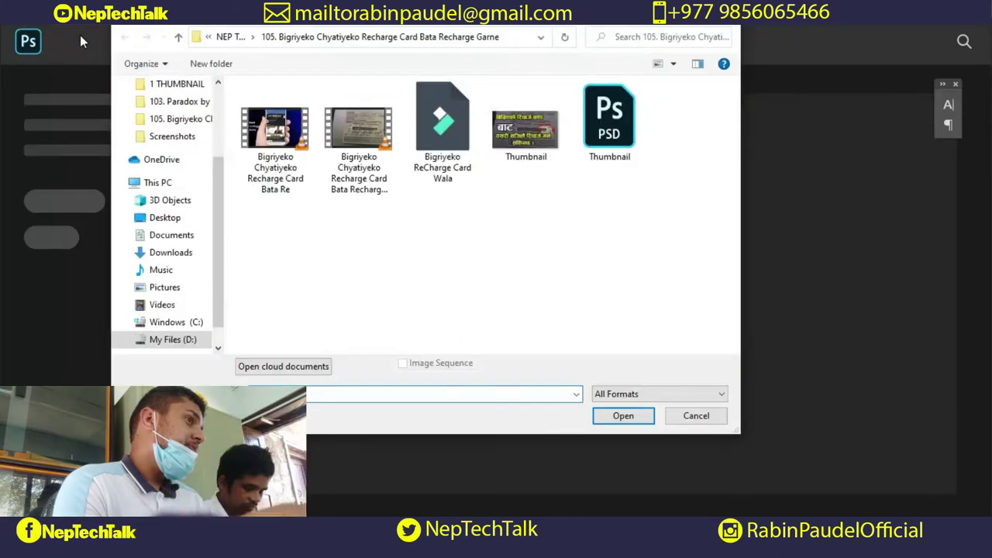
{"action": "left_click", "coordinate": [171, 350]}
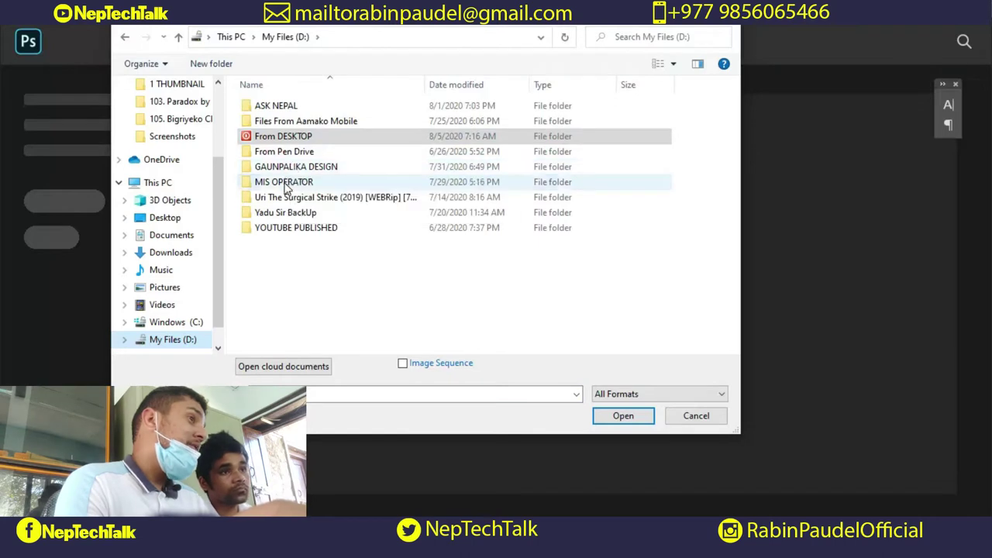
{"action": "double_click", "coordinate": [286, 188]}
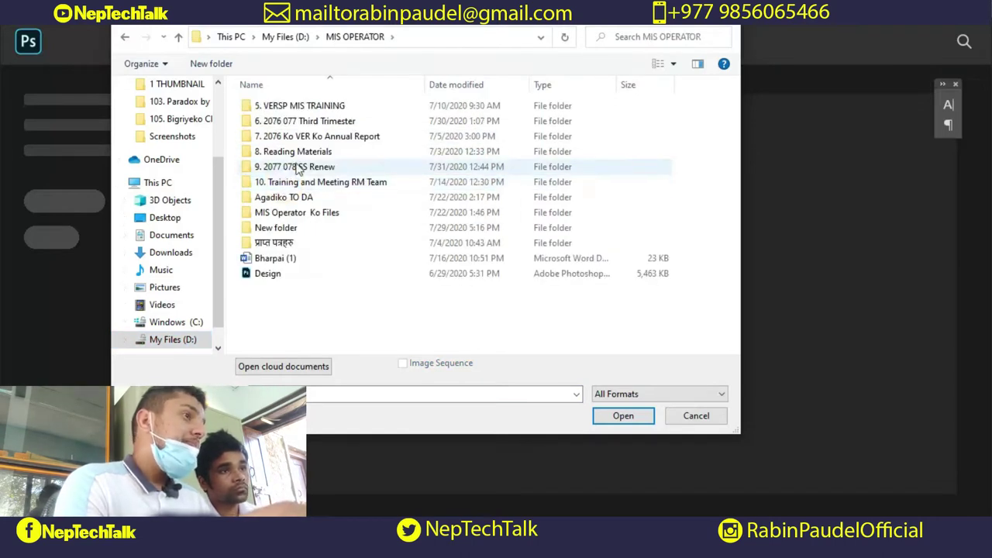
{"action": "double_click", "coordinate": [297, 167]}
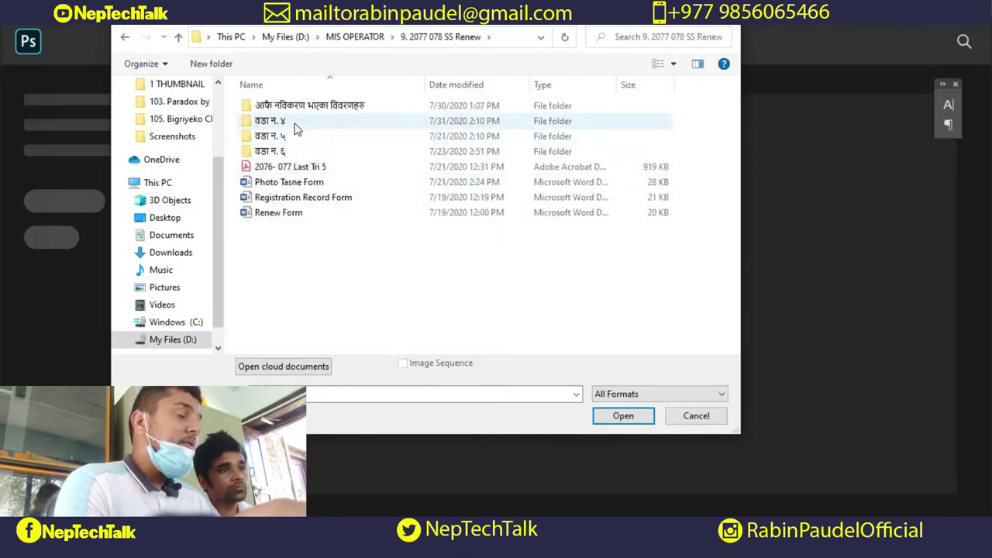
{"action": "double_click", "coordinate": [295, 136]}
{"action": "double_click", "coordinate": [284, 109]}
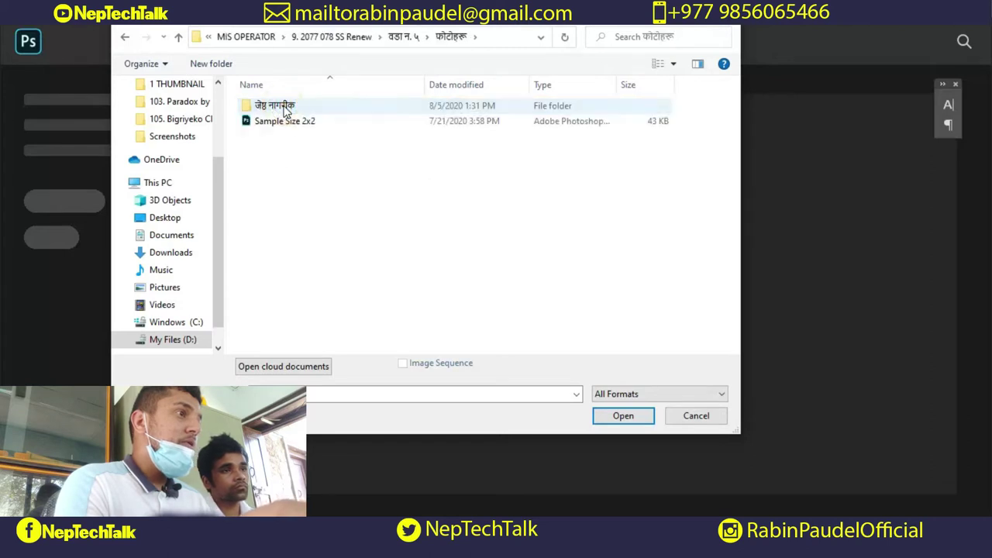
{"action": "double_click", "coordinate": [284, 106]}
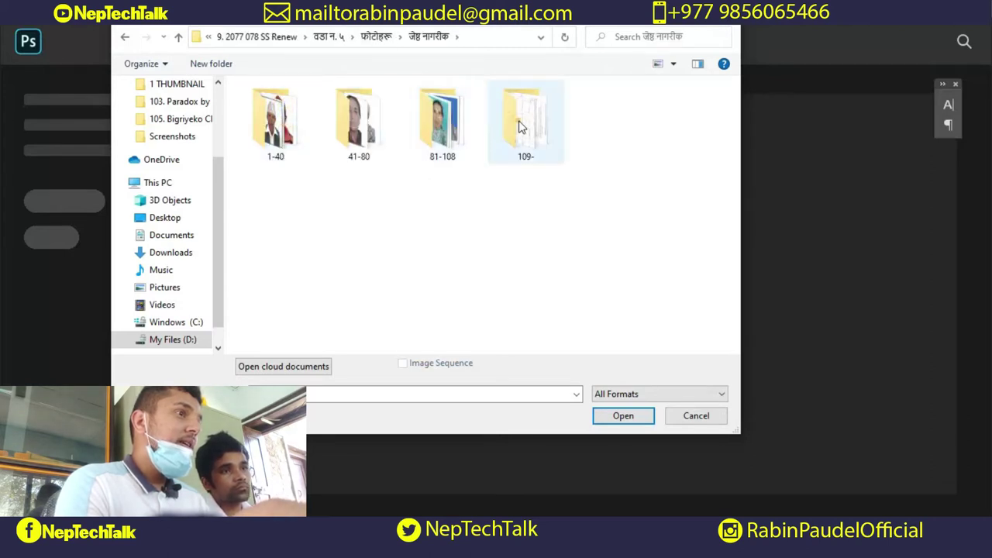
{"action": "double_click", "coordinate": [522, 124]}
{"action": "left_click", "coordinate": [299, 110]}
{"action": "left_click", "coordinate": [356, 119], "text": "ctrl"}
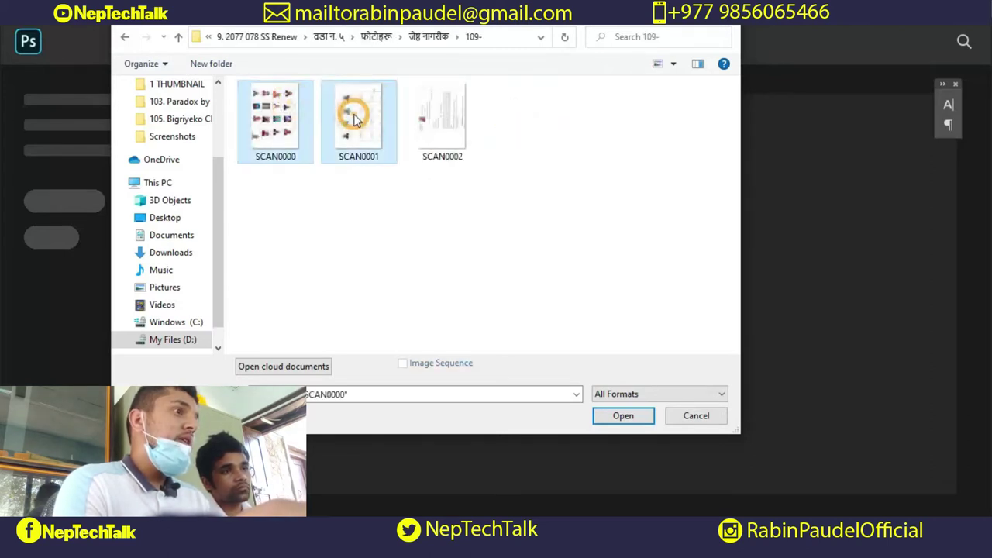
{"action": "left_click", "coordinate": [624, 416]}
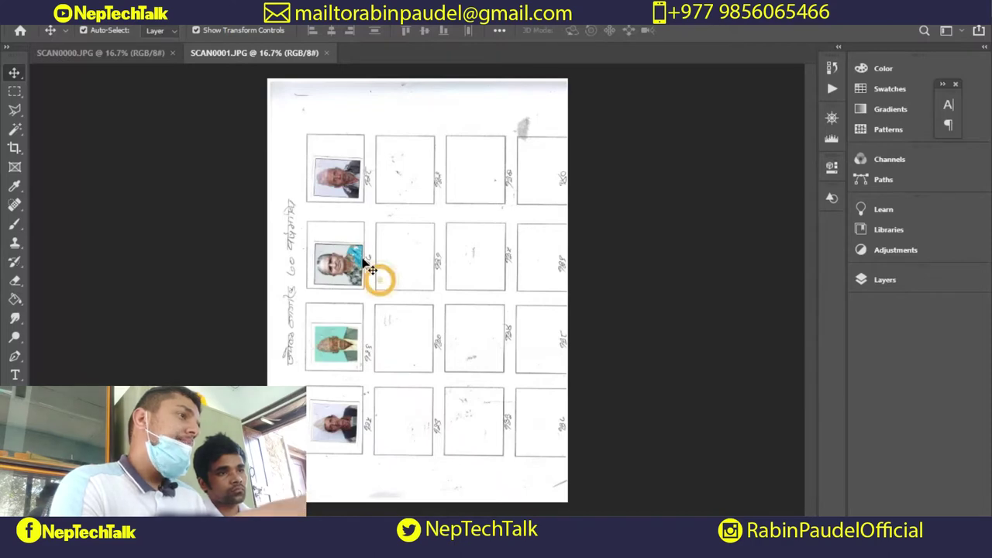
Float and minimize the SCAN0001 document, then float SCAN0000 in its own window.
{"action": "left_click", "coordinate": [106, 54]}
{"action": "left_click", "coordinate": [272, 54]}
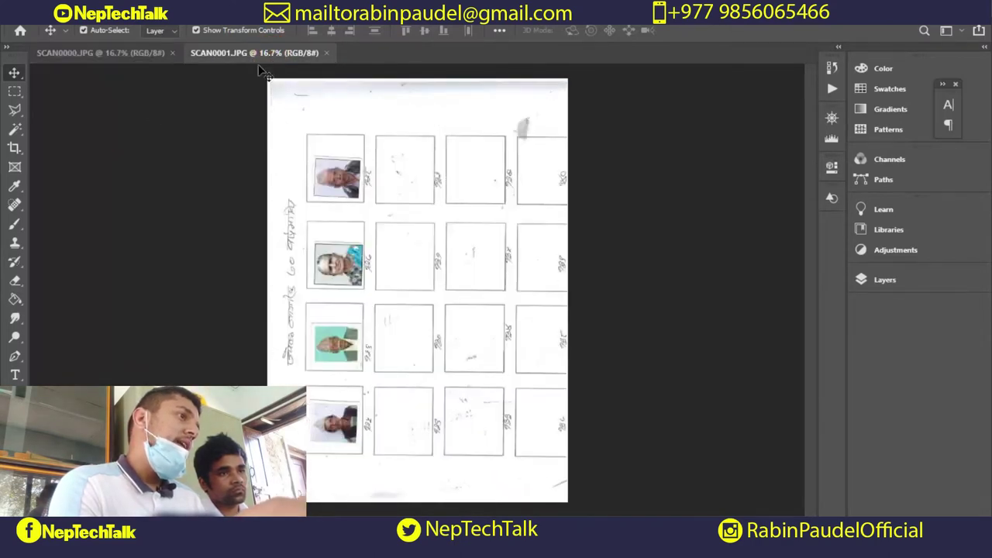
{"action": "left_click_drag", "start_coordinate": [259, 54], "coordinate": [306, 116]}
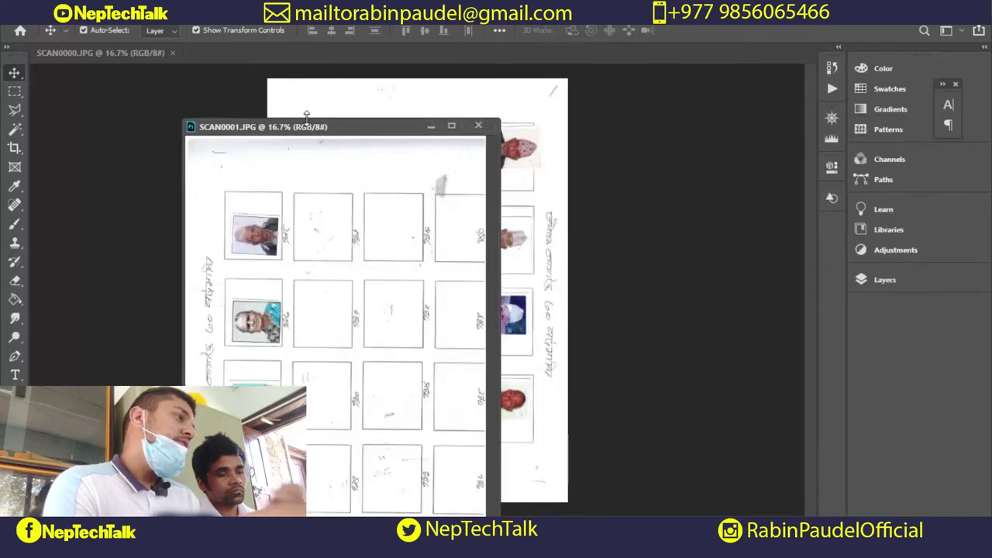
{"action": "left_click", "coordinate": [431, 126]}
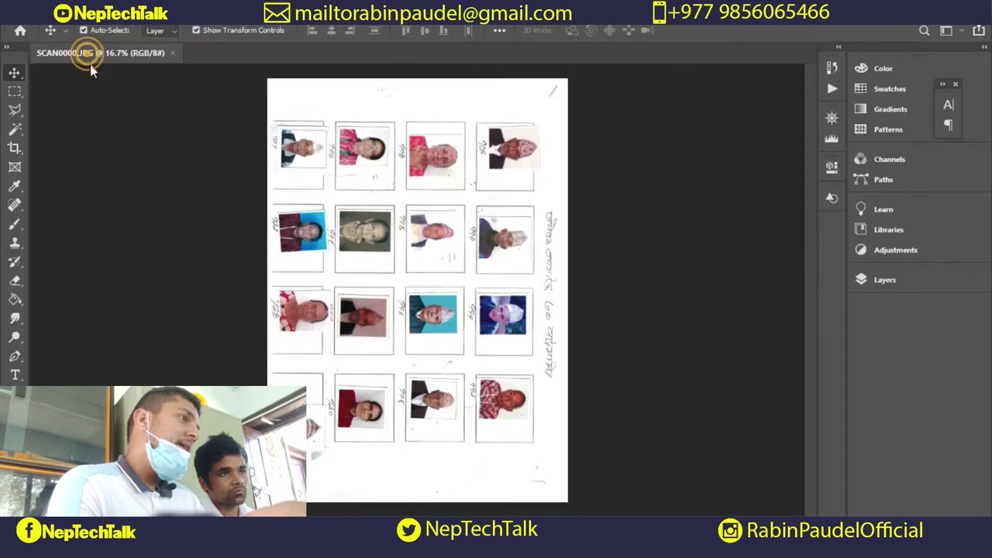
{"action": "mouse_move", "coordinate": [88, 60]}
{"action": "left_mouse_down"}
{"action": "mouse_move", "coordinate": [93, 47]}
{"action": "mouse_move", "coordinate": [197, 109]}
{"action": "mouse_move", "coordinate": [294, 101]}
{"action": "left_mouse_up"}
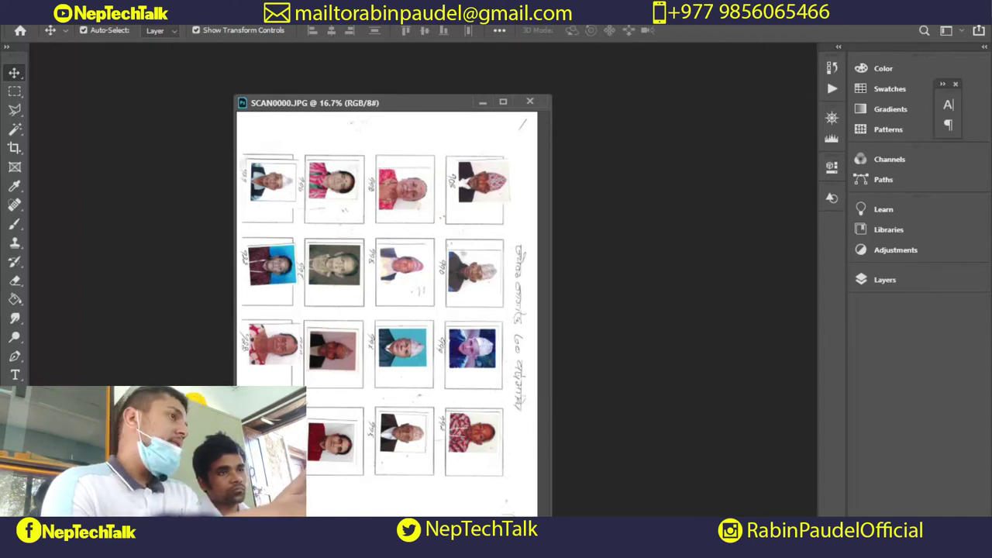
{"action": "key", "text": "alt+i"}
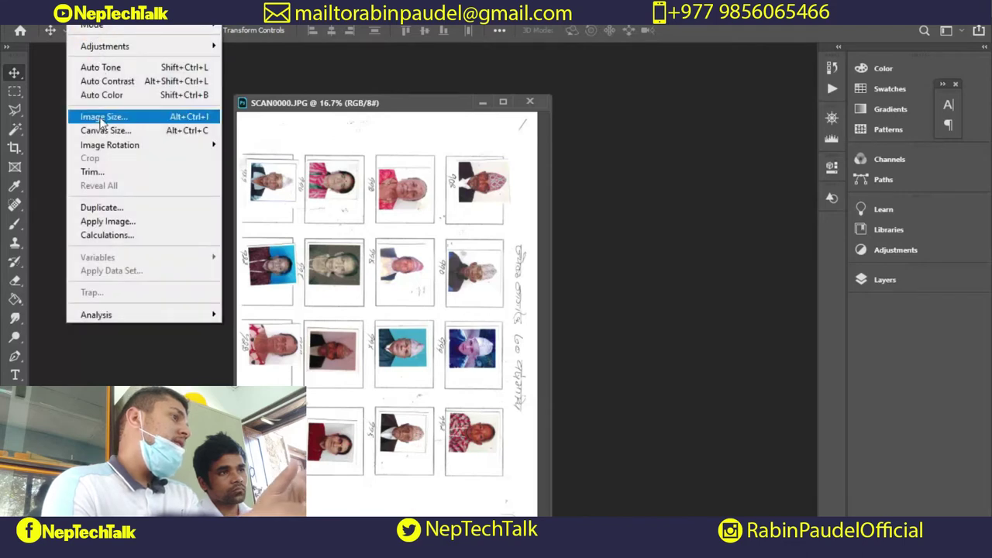
{"action": "mouse_move", "coordinate": [110, 145]}
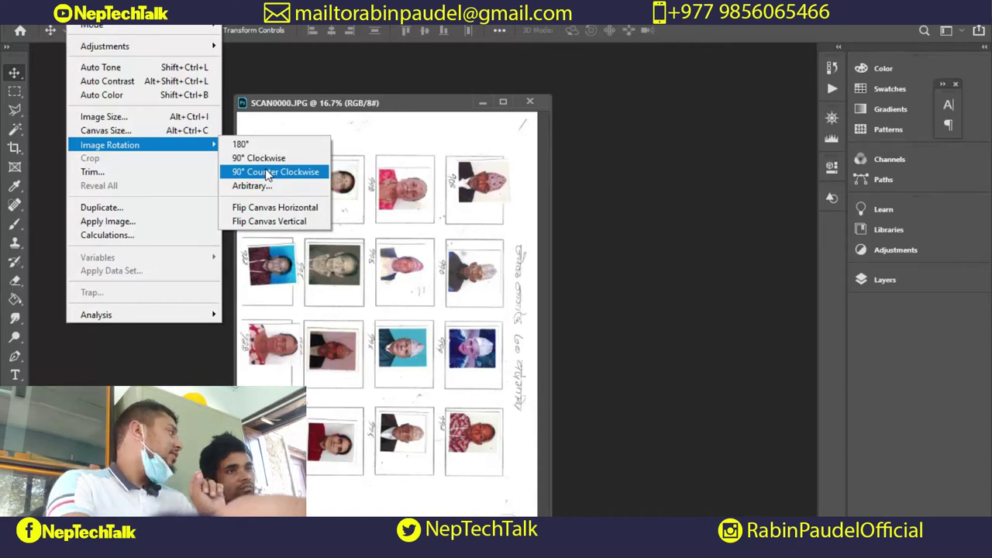
Rotate SCAN0000 90° counter-clockwise and fit its window to show the upright photos.
{"action": "left_click", "coordinate": [265, 172]}
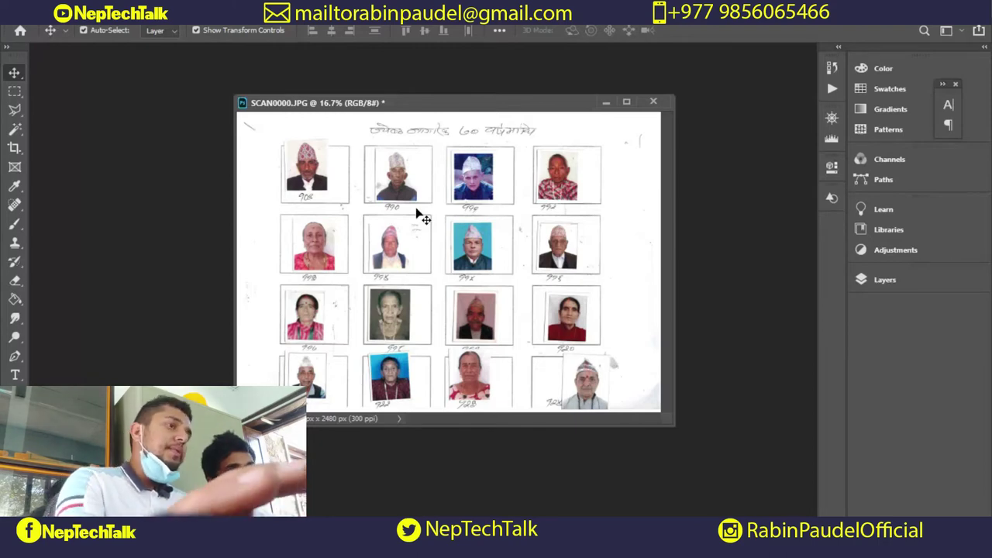
{"action": "key", "text": "ctrl+plus"}
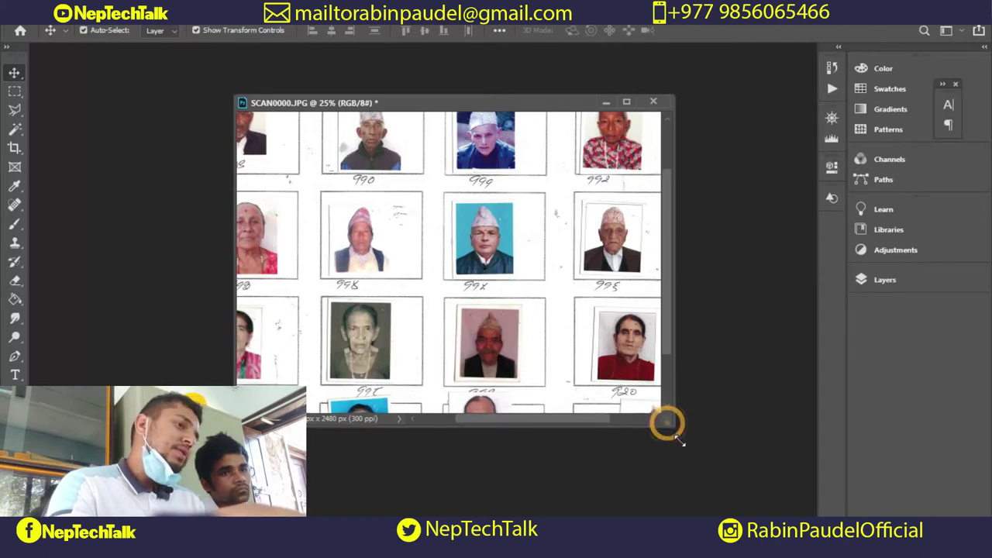
{"action": "left_click_drag", "start_coordinate": [666, 422], "coordinate": [772, 507]}
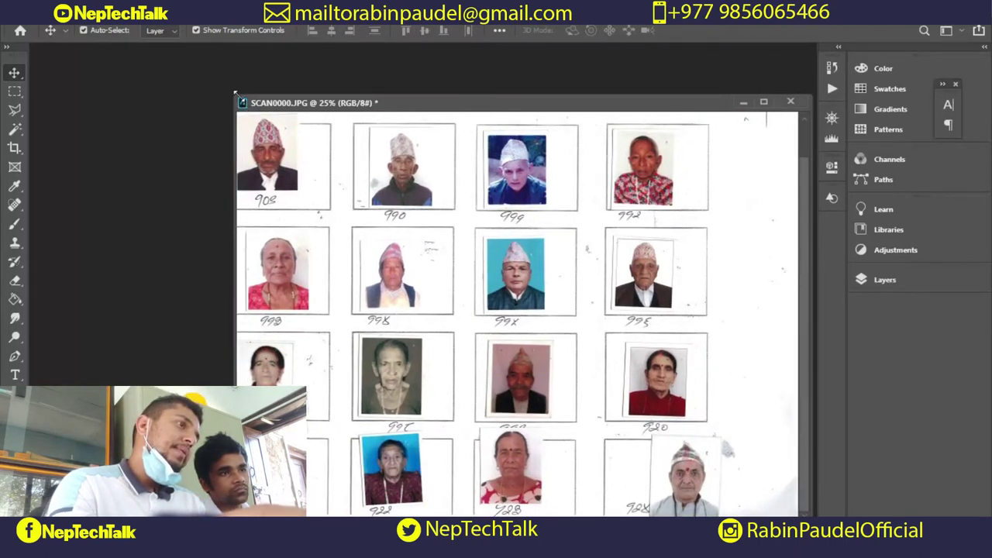
{"action": "left_click_drag", "start_coordinate": [234, 94], "coordinate": [215, 71]}
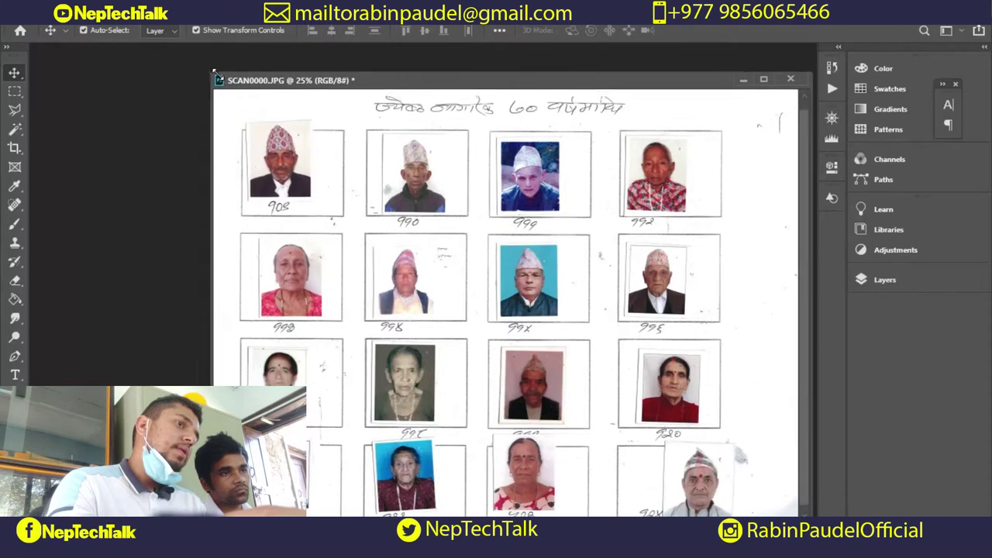
{"action": "left_click_drag", "start_coordinate": [524, 83], "coordinate": [525, 82]}
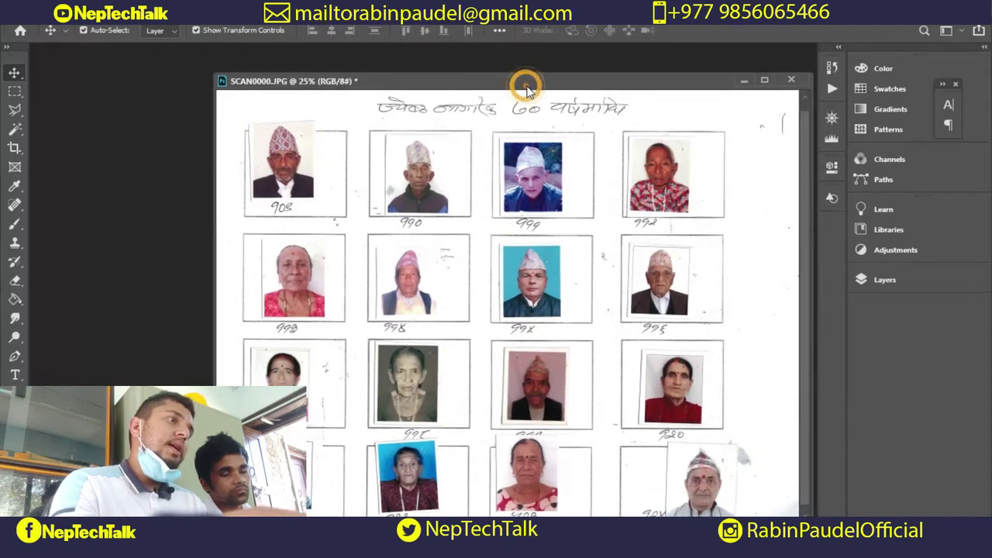
{"action": "left_click", "coordinate": [395, 193]}
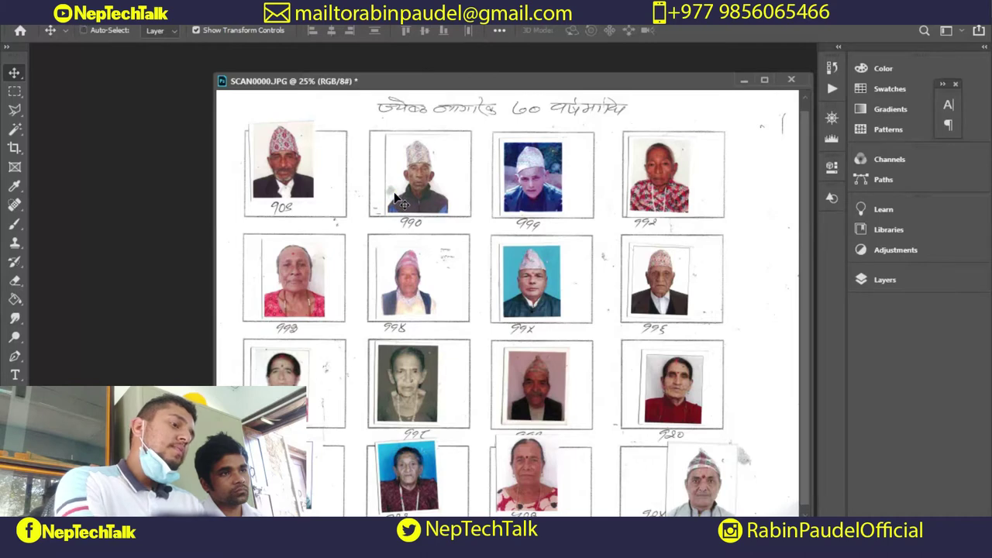
{"action": "key", "text": "ctrl+minus"}
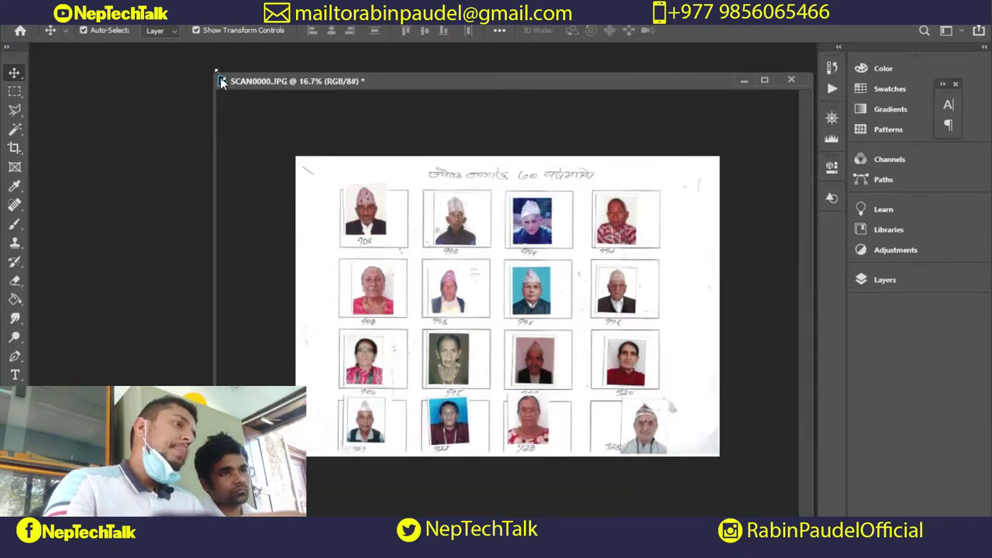
{"action": "mouse_move", "coordinate": [215, 71]}
{"action": "left_mouse_down"}
{"action": "mouse_move", "coordinate": [305, 91]}
{"action": "mouse_move", "coordinate": [358, 155]}
{"action": "left_mouse_up"}
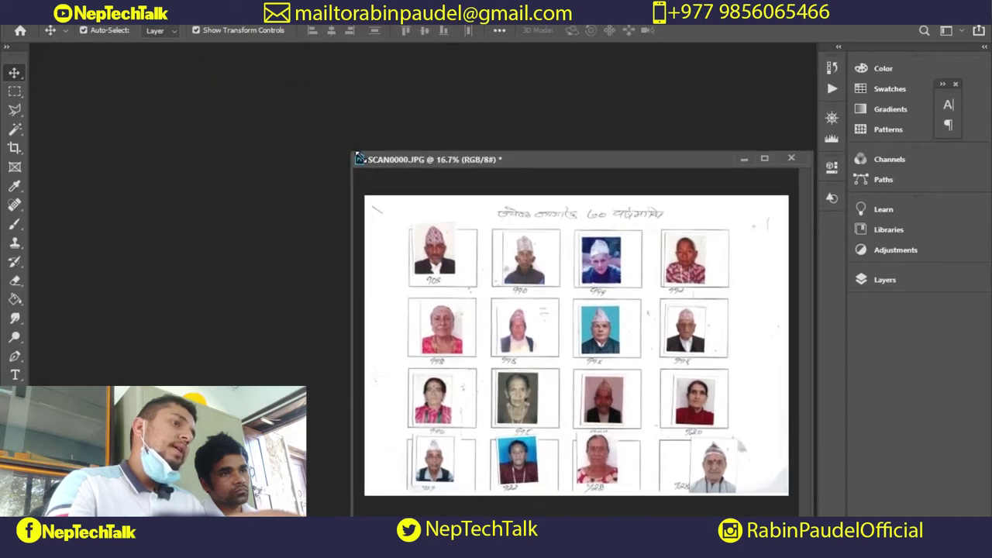
{"action": "left_click_drag", "start_coordinate": [503, 164], "coordinate": [500, 90]}
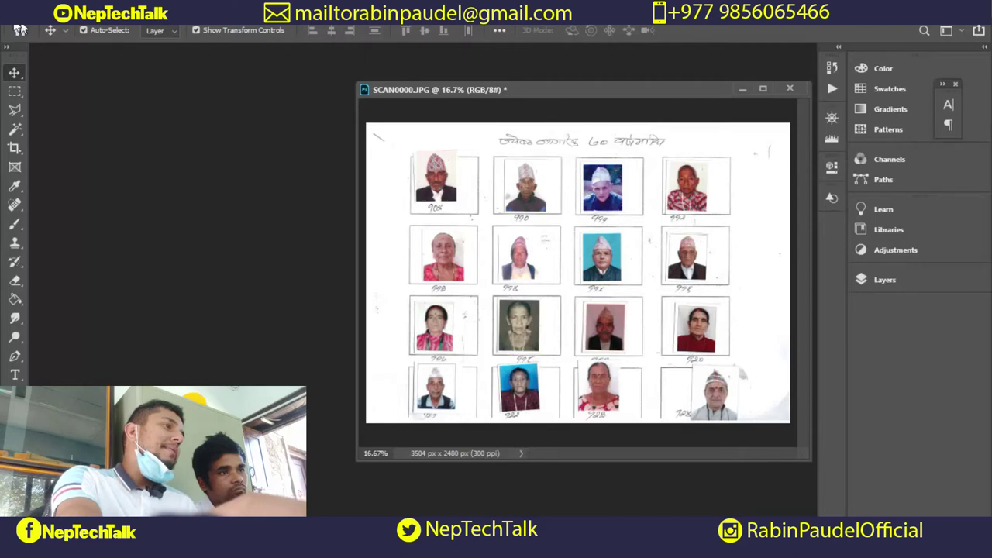
{"action": "left_click", "coordinate": [33, 10]}
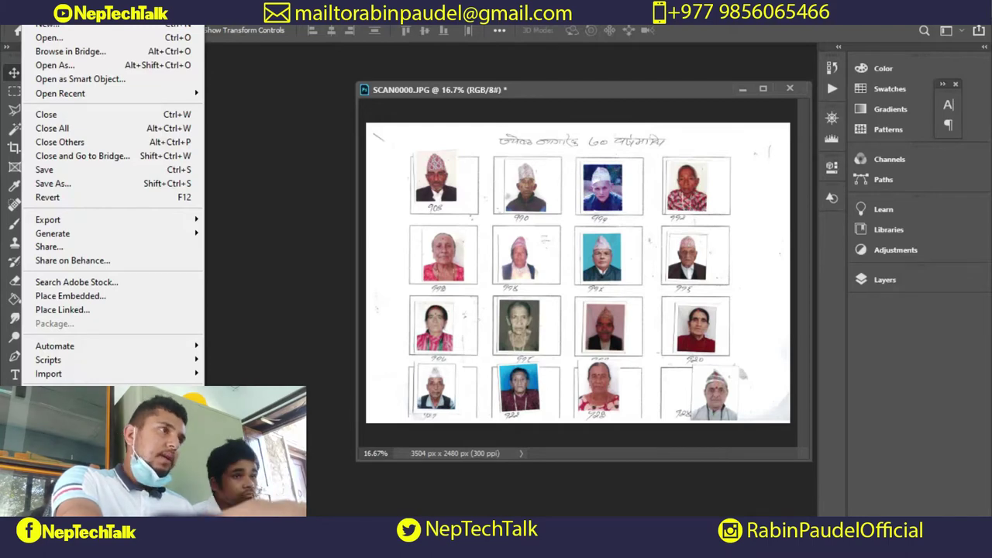
{"action": "key", "text": "Right"}
{"action": "left_click", "coordinate": [45, 126]}
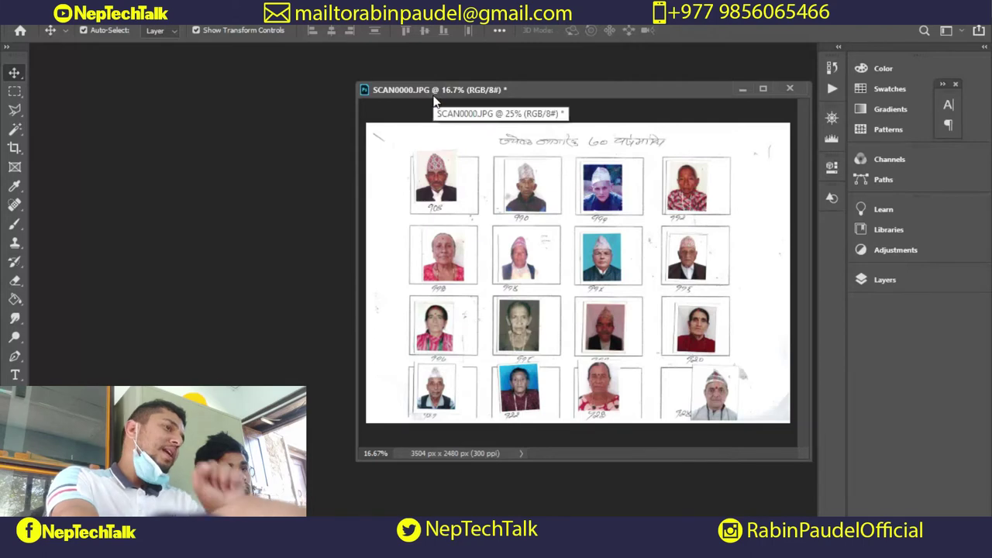
{"action": "key", "text": "ctrl+plus"}
{"action": "key", "text": "ctrl+plus"}
{"action": "key", "text": "ctrl+plus"}
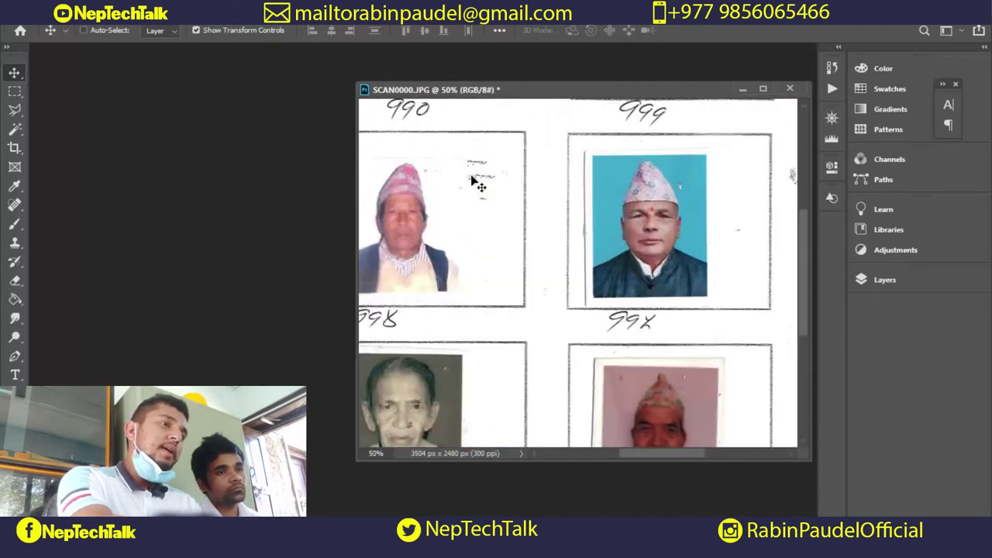
{"action": "key", "text": "ctrl+plus"}
{"action": "key", "text": "ctrl+plus"}
{"action": "key", "text": "ctrl+minus"}
{"action": "key", "text": "ctrl+minus"}
{"action": "key", "text": "ctrl+minus"}
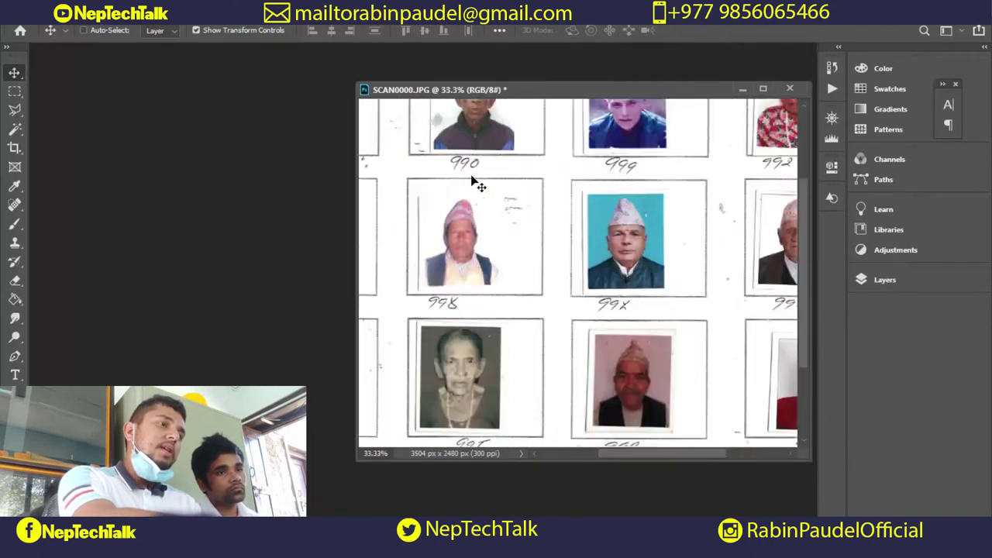
{"action": "key", "text": "ctrl+minus"}
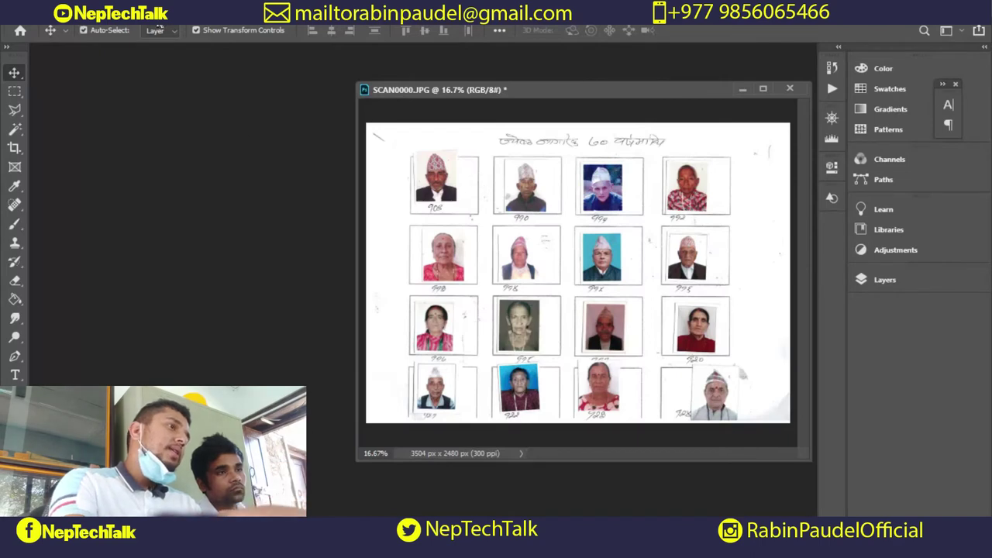
{"action": "left_click", "coordinate": [527, 90]}
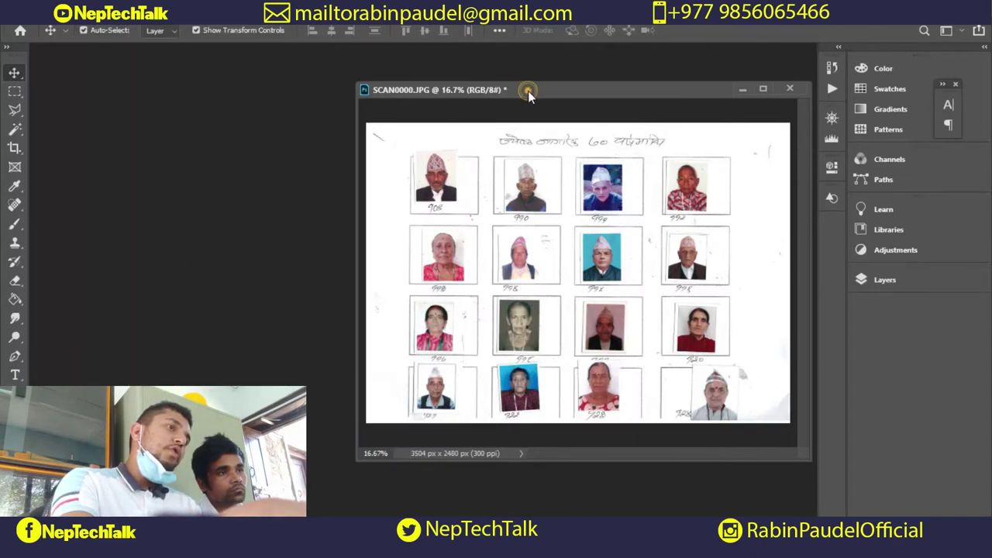
{"action": "key", "text": "f"}
{"action": "key", "text": "f"}
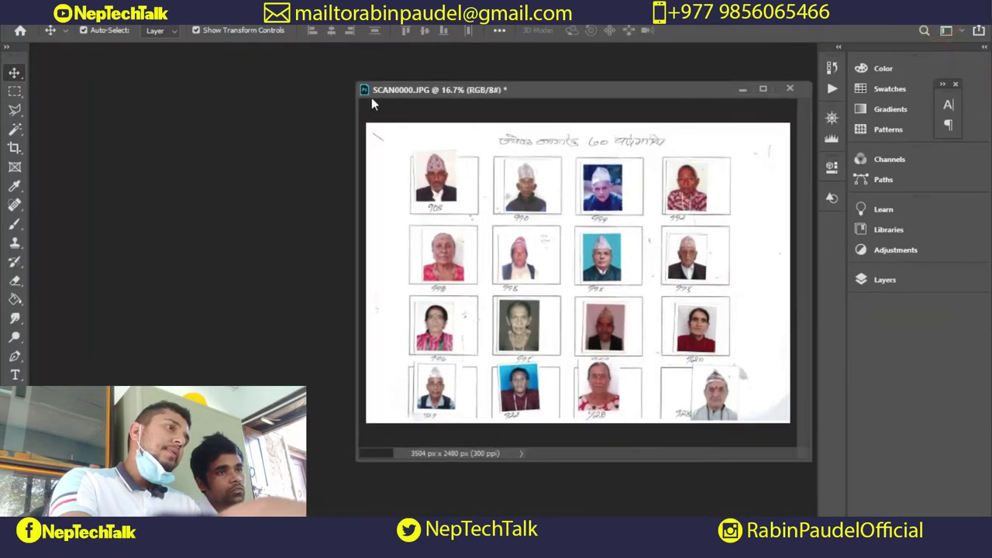
Open the Image Size dialog for SCAN0000.
{"action": "left_click", "coordinate": [77, 10]}
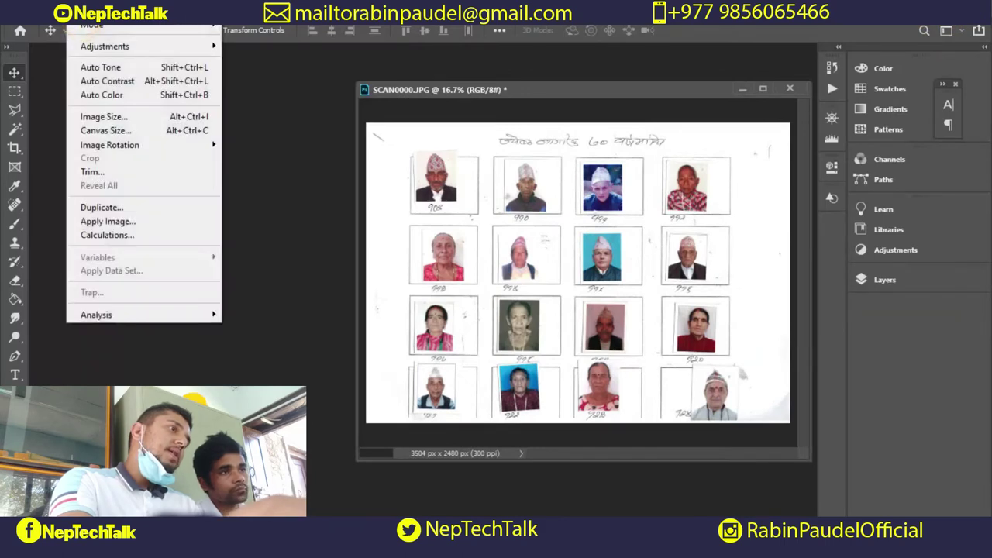
{"action": "left_click", "coordinate": [98, 118]}
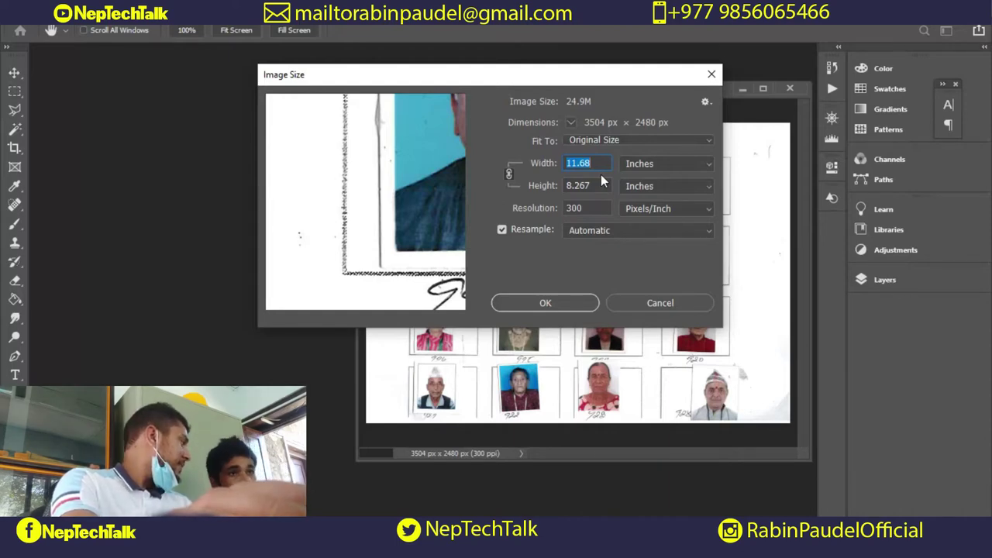
Set the image width to 20 inches at 300 ppi, giving 6000 × 4247 px.
{"action": "type", "text": "2"}
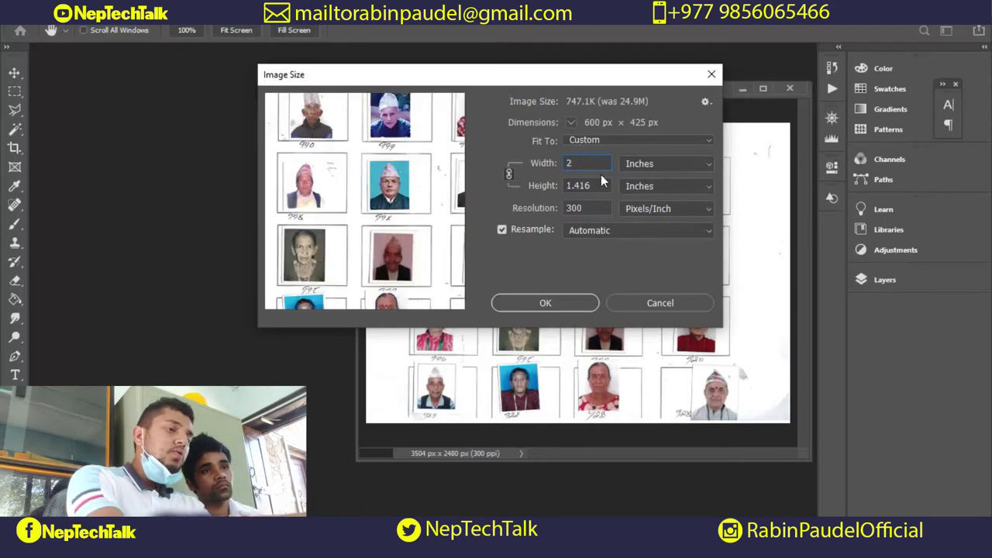
{"action": "type", "text": "0"}
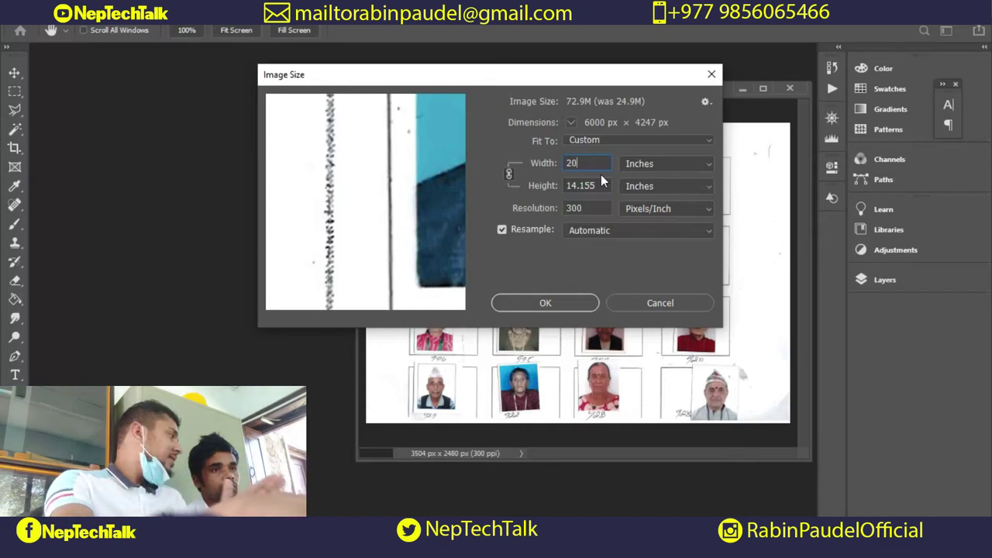
{"action": "left_click", "coordinate": [577, 208]}
{"action": "left_click", "coordinate": [545, 303]}
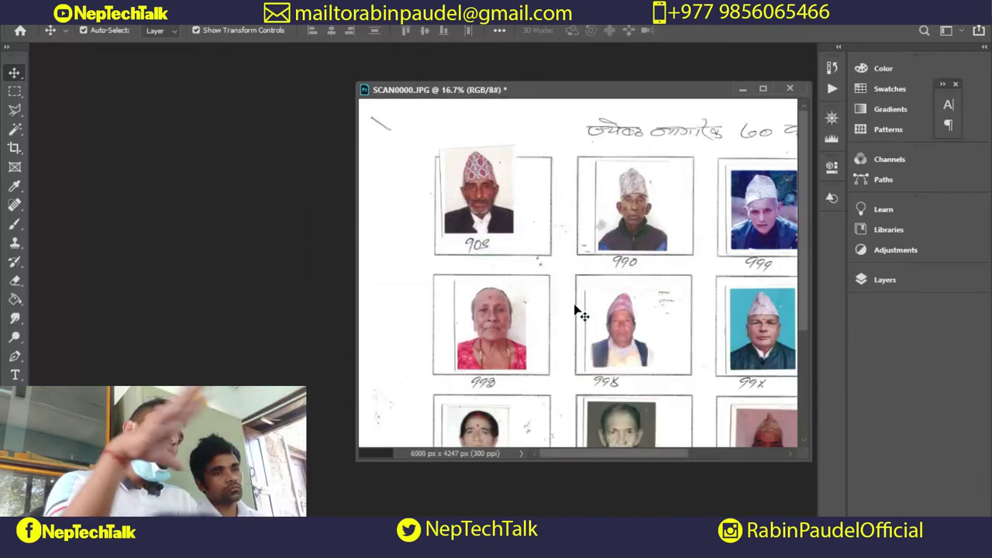
Zoom the sheet to fill the window and open Levels with Ctrl+L.
{"action": "key", "text": "ctrl+minus"}
{"action": "key", "text": "ctrl+minus"}
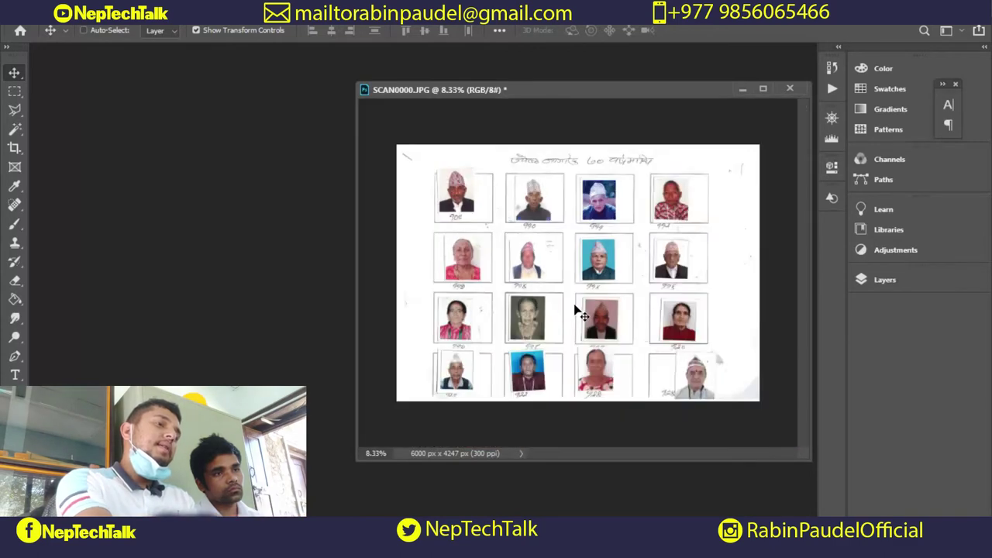
{"action": "key", "text": "ctrl+plus"}
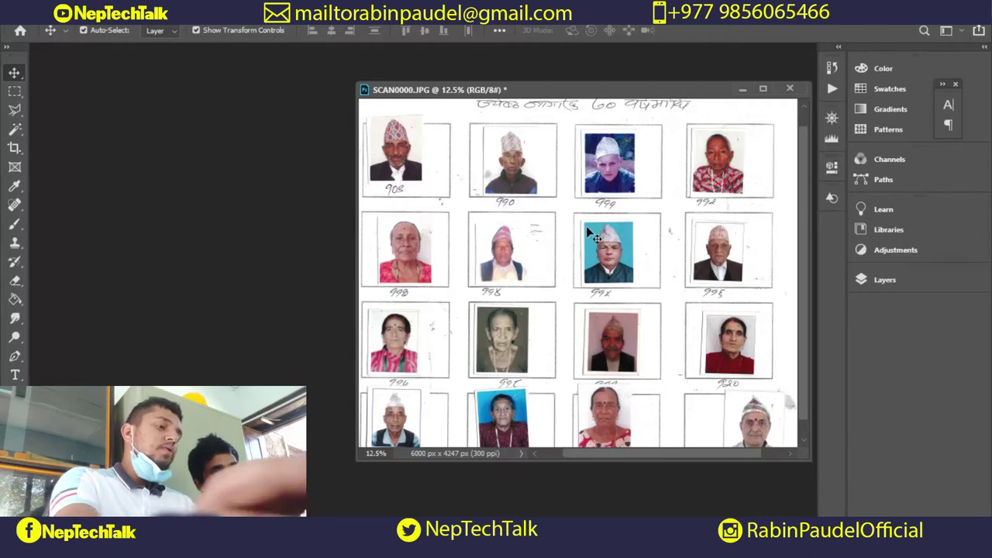
{"action": "key", "text": "ctrl+l"}
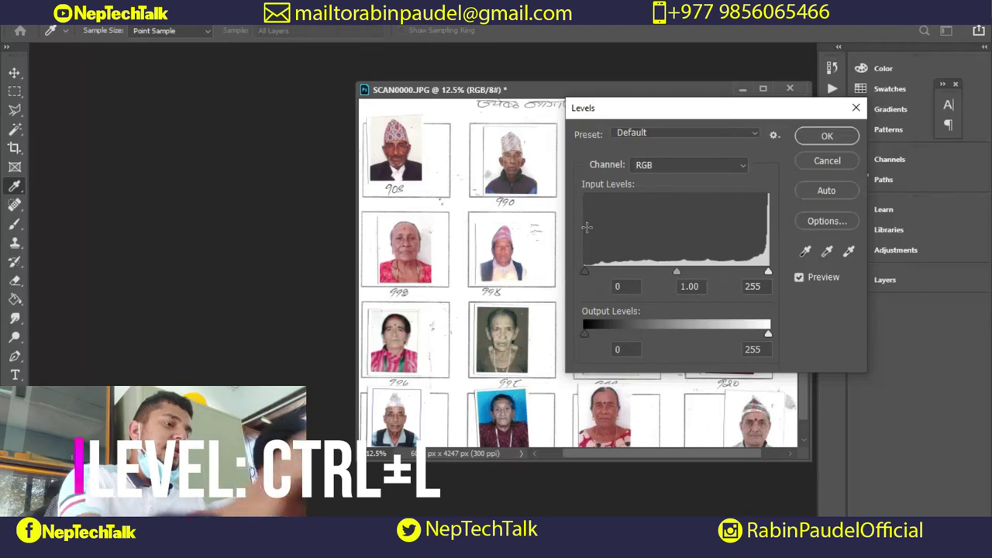
Apply Auto levels (18, 0.97, 255) to the sheet and confirm.
{"action": "key", "text": "alt"}
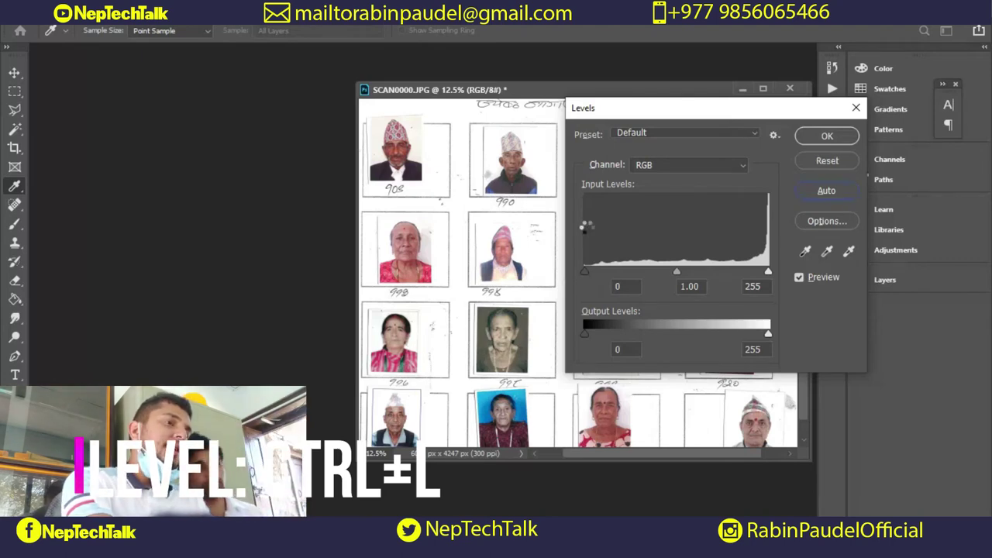
{"action": "key", "text": "alt+a"}
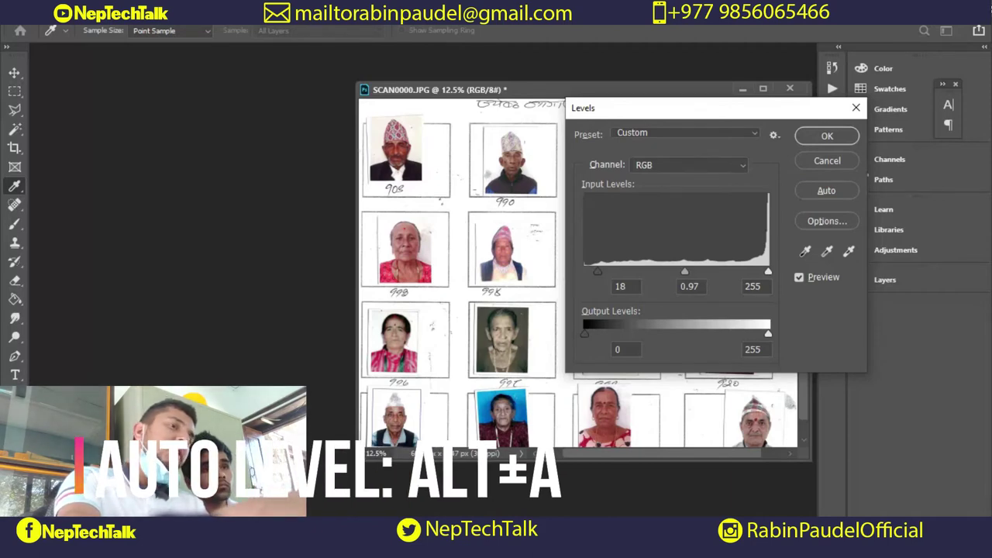
{"action": "left_click", "coordinate": [823, 136]}
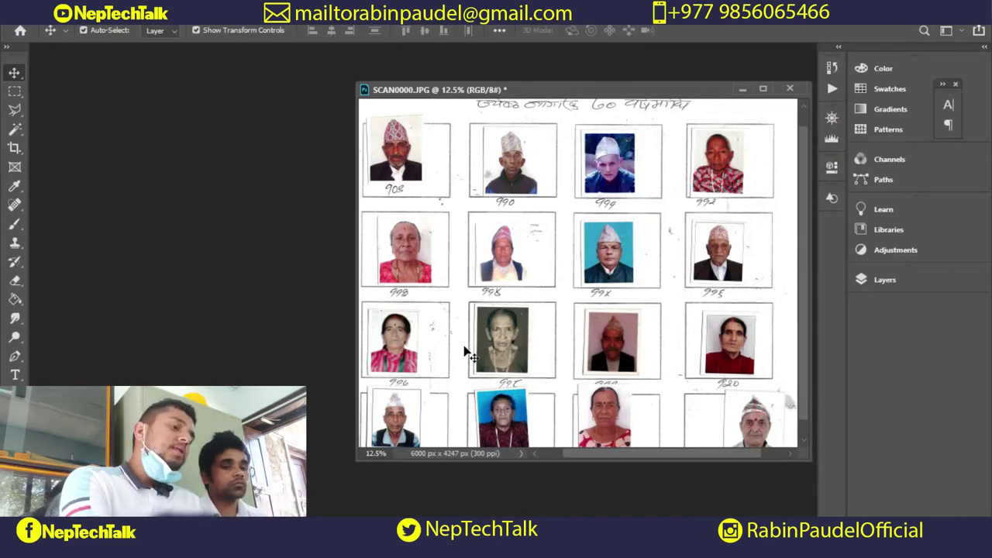
Apply a slight Curves adjustment by adding one point to the curve.
{"action": "key", "text": "ctrl+m"}
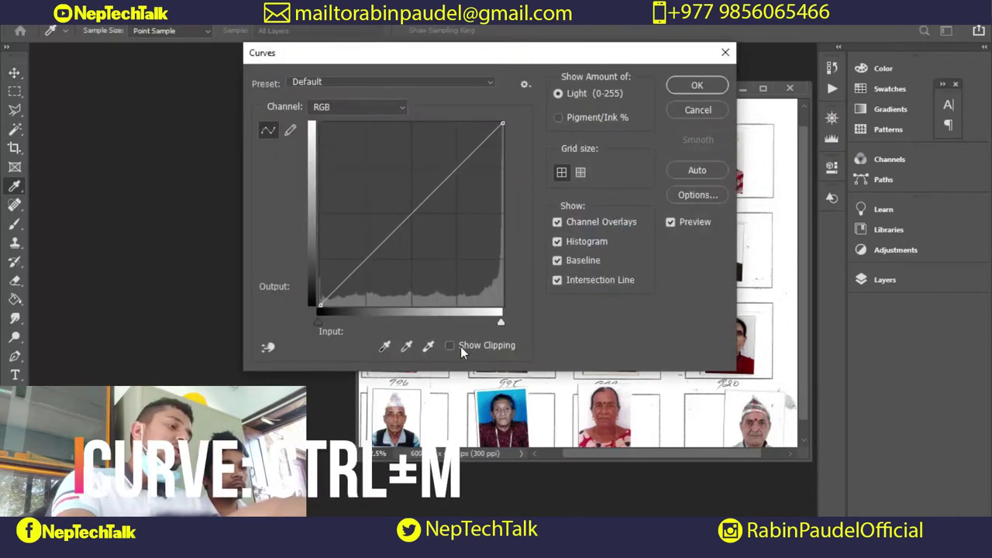
{"action": "left_click", "coordinate": [438, 187]}
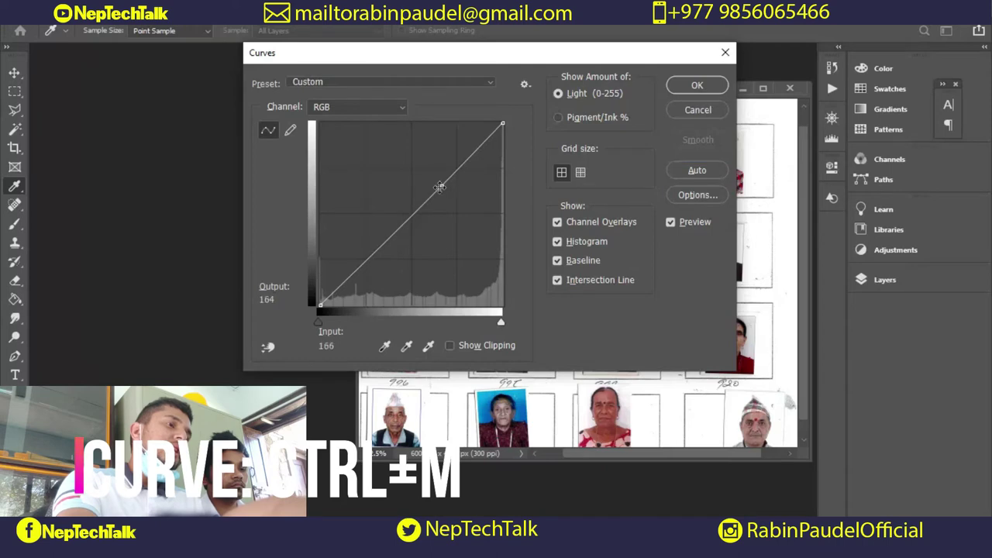
{"action": "left_click", "coordinate": [675, 84]}
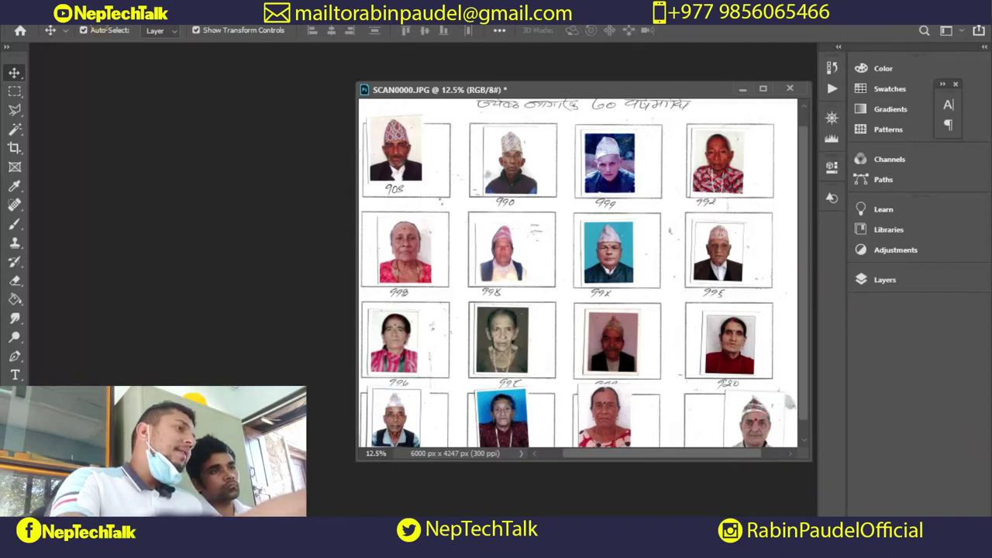
Apply Auto Tone, Auto Contrast and Auto Color to the photo sheet.
{"action": "left_click", "coordinate": [81, 7]}
{"action": "left_click", "coordinate": [101, 68]}
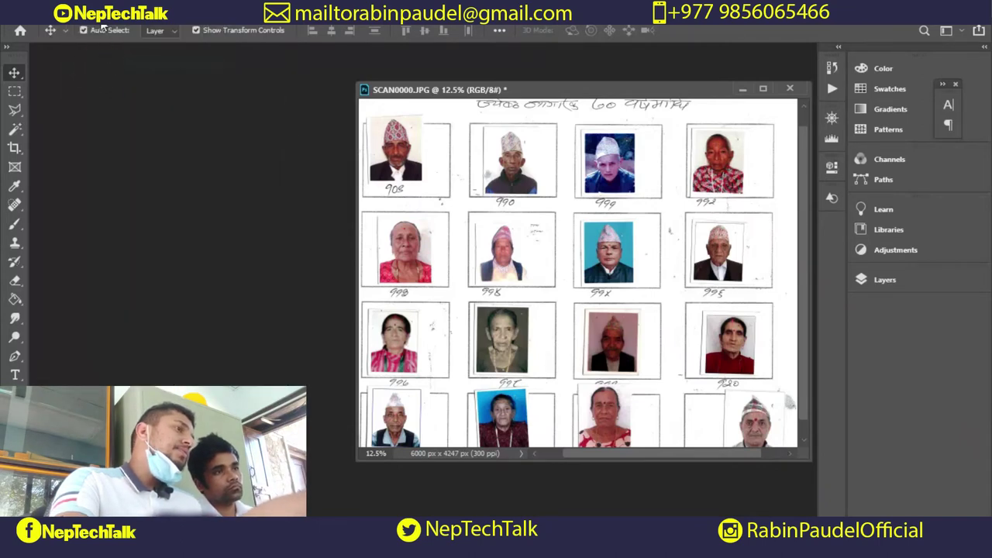
{"action": "left_click", "coordinate": [84, 10]}
{"action": "left_click", "coordinate": [102, 80]}
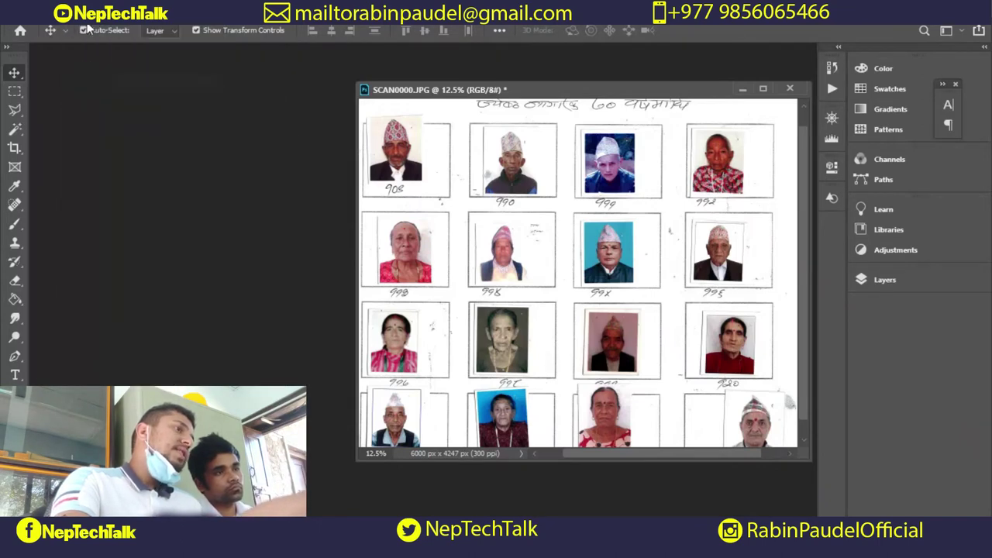
{"action": "left_click", "coordinate": [85, 11]}
{"action": "left_click", "coordinate": [121, 95]}
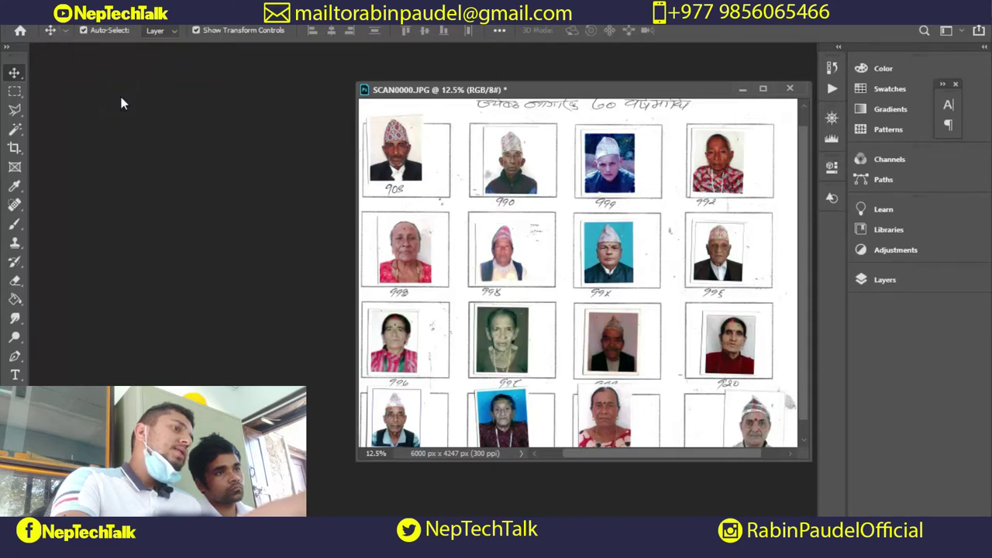
{"action": "left_click", "coordinate": [85, 10]}
{"action": "key", "text": "Right"}
{"action": "left_click", "coordinate": [78, 11]}
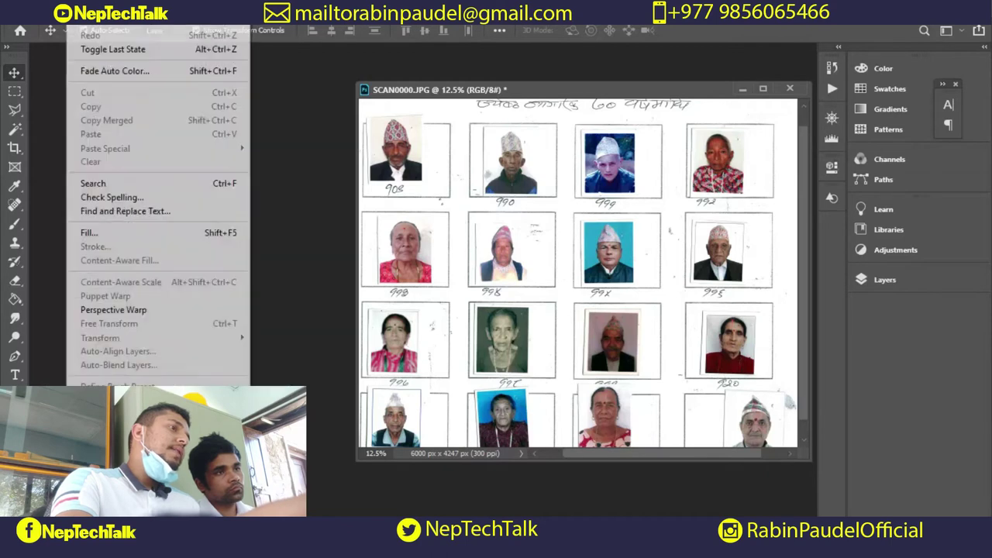
{"action": "left_click", "coordinate": [351, 235]}
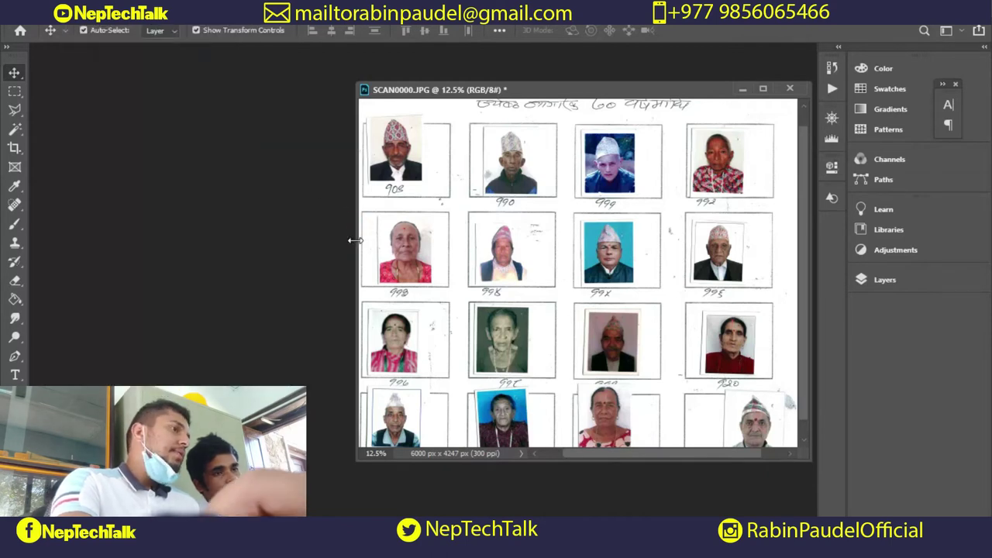
{"action": "left_click", "coordinate": [30, 11]}
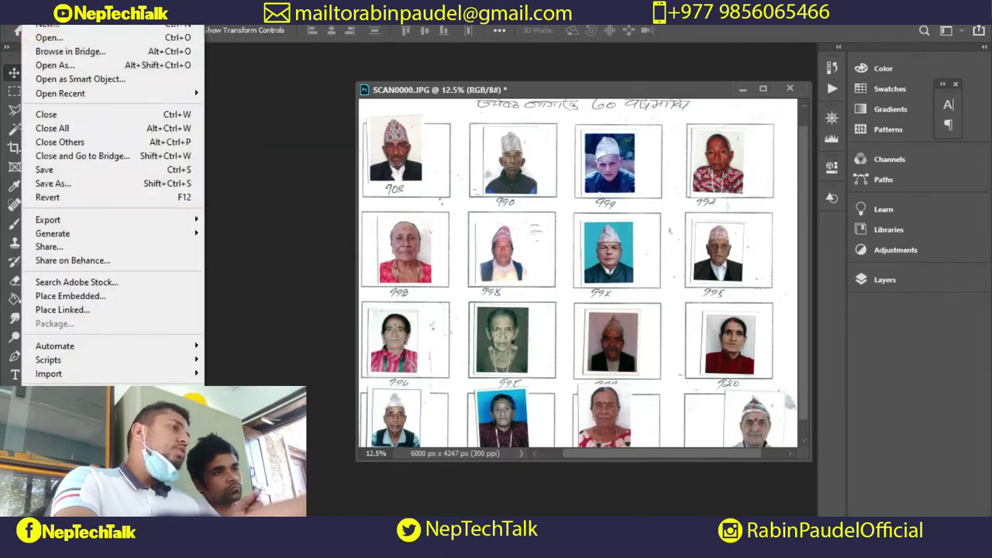
Create a white 2 × 2 inch, 300 ppi RGB document, Untitled-1, at 600 × 600 px.
{"action": "left_click", "coordinate": [36, 28]}
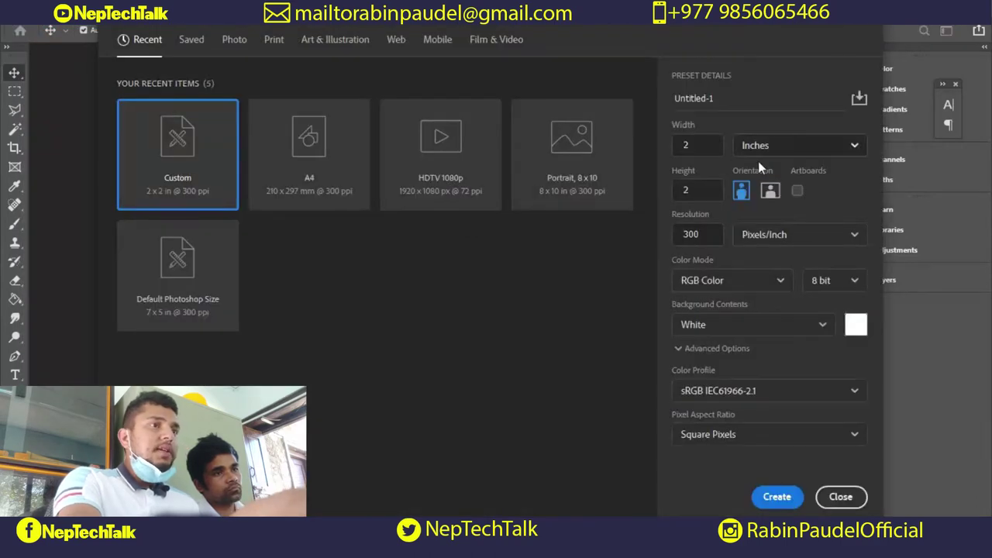
{"action": "left_click", "coordinate": [714, 146]}
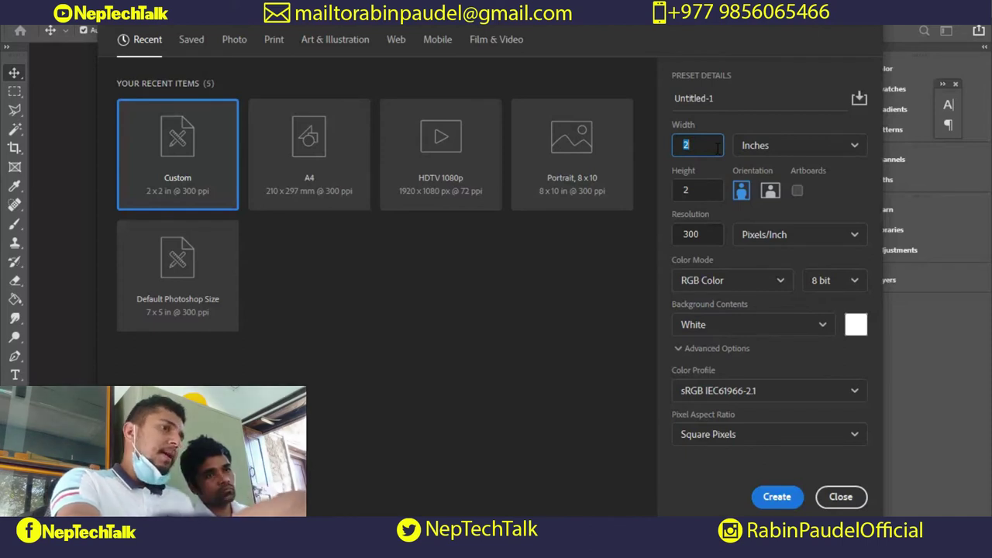
{"action": "left_click", "coordinate": [702, 194]}
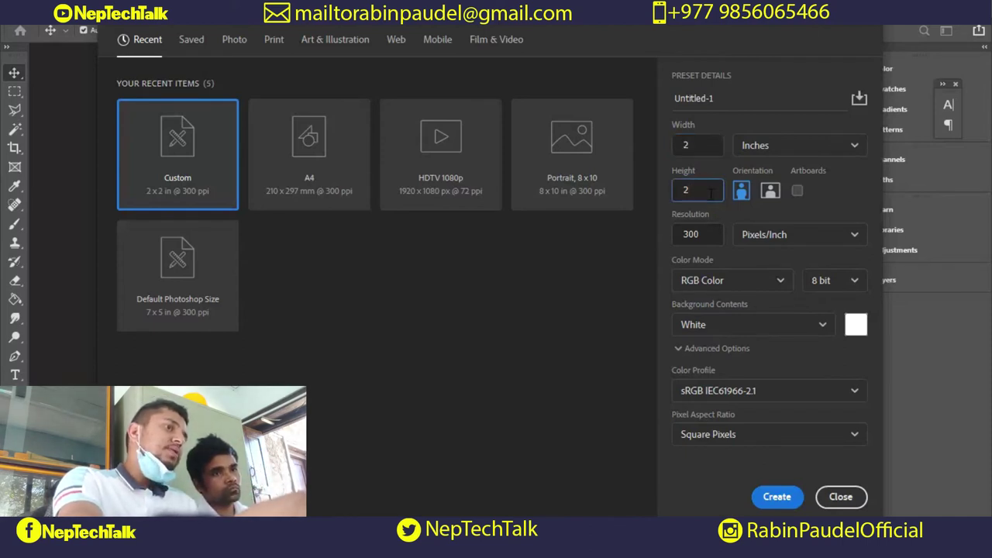
{"action": "left_click", "coordinate": [695, 235]}
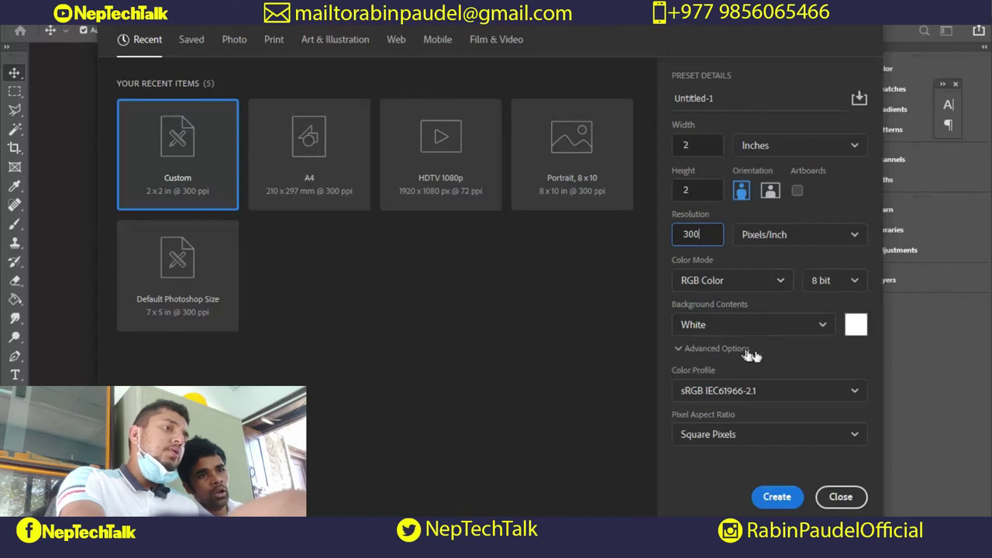
{"action": "left_click", "coordinate": [715, 278]}
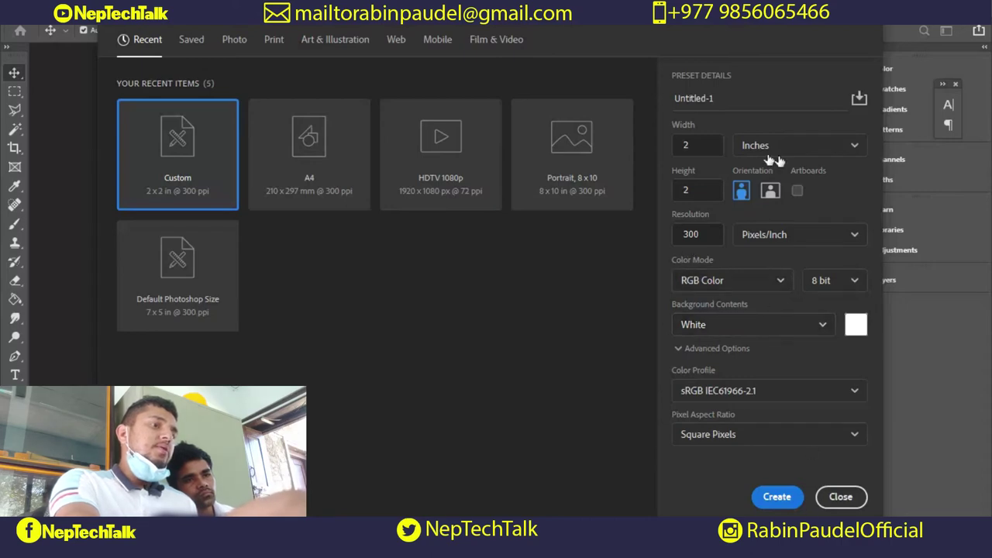
{"action": "left_click", "coordinate": [771, 497]}
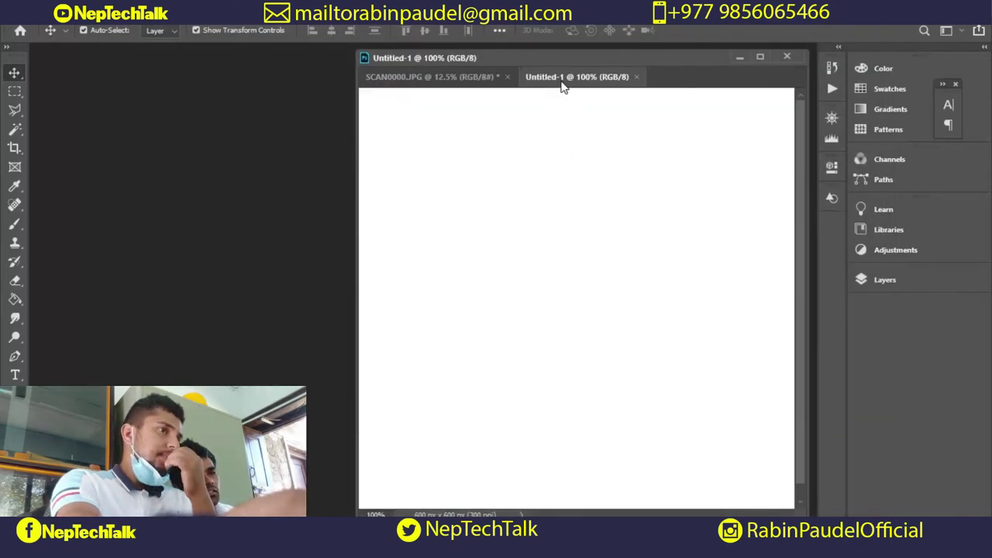
Float Untitled-1 as a small zoomed-out window at the upper left beside the scan.
{"action": "mouse_move", "coordinate": [563, 82]}
{"action": "left_mouse_down"}
{"action": "mouse_move", "coordinate": [403, 126]}
{"action": "mouse_move", "coordinate": [233, 87]}
{"action": "left_mouse_up"}
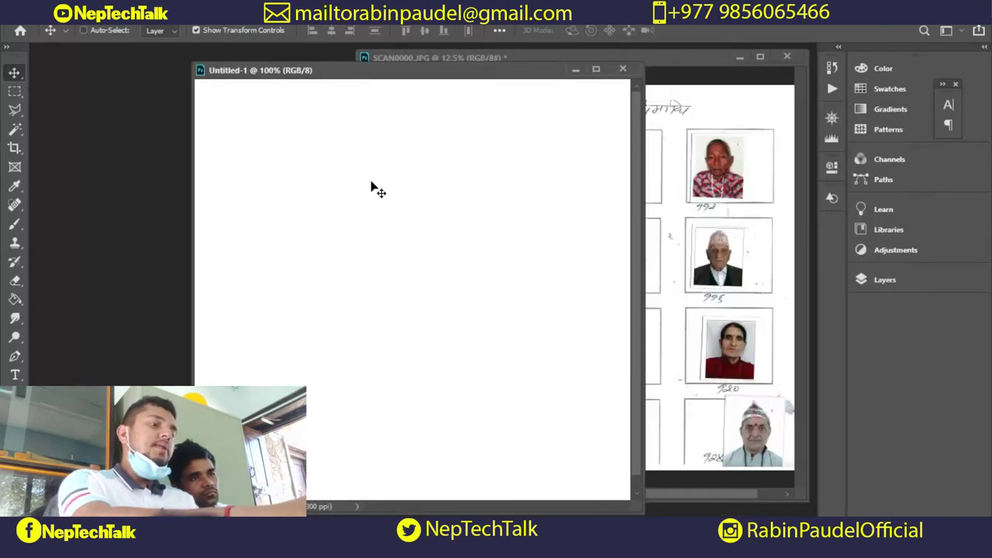
{"action": "key", "text": "ctrl+minus"}
{"action": "key", "text": "ctrl+minus"}
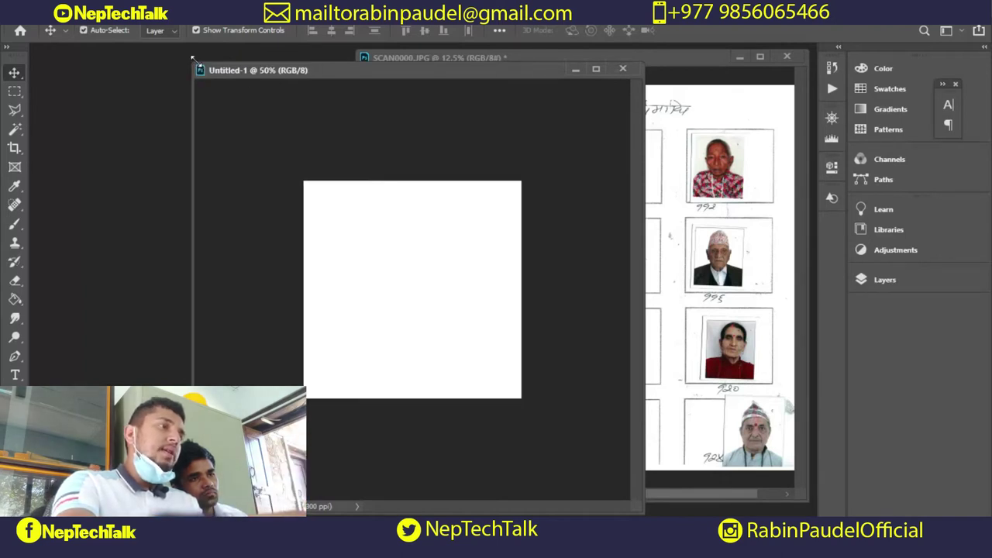
{"action": "left_click_drag", "start_coordinate": [194, 63], "coordinate": [384, 230]}
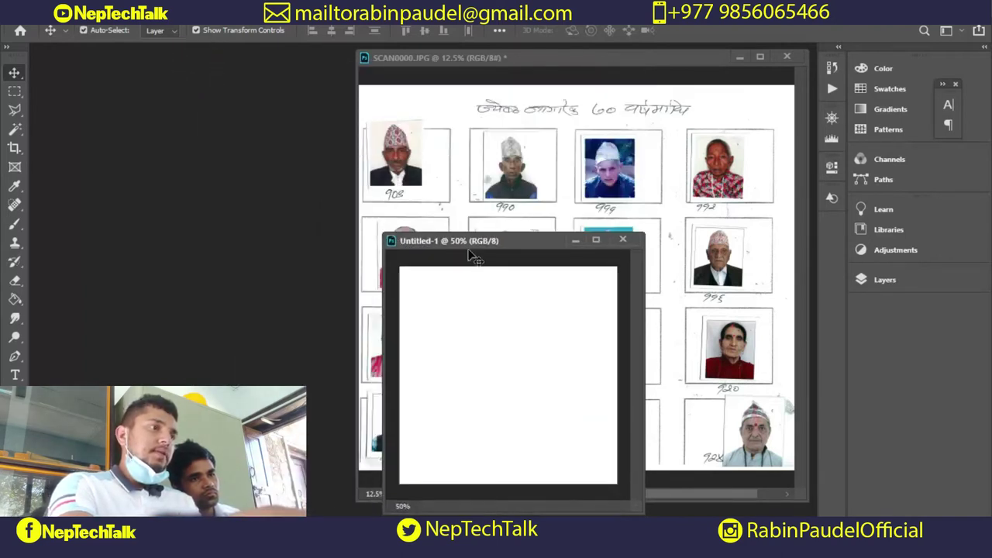
{"action": "left_click_drag", "start_coordinate": [495, 241], "coordinate": [192, 93]}
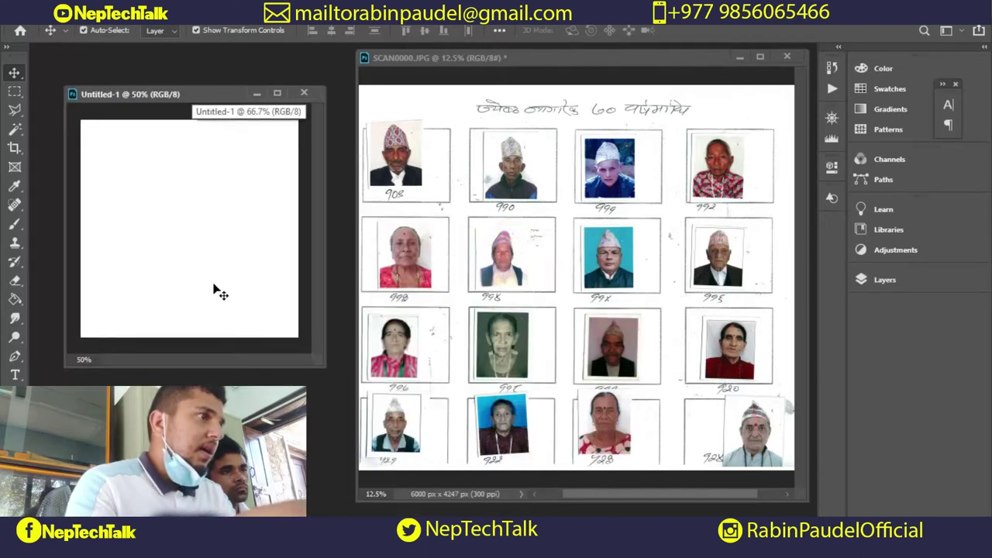
{"action": "left_click", "coordinate": [8, 93]}
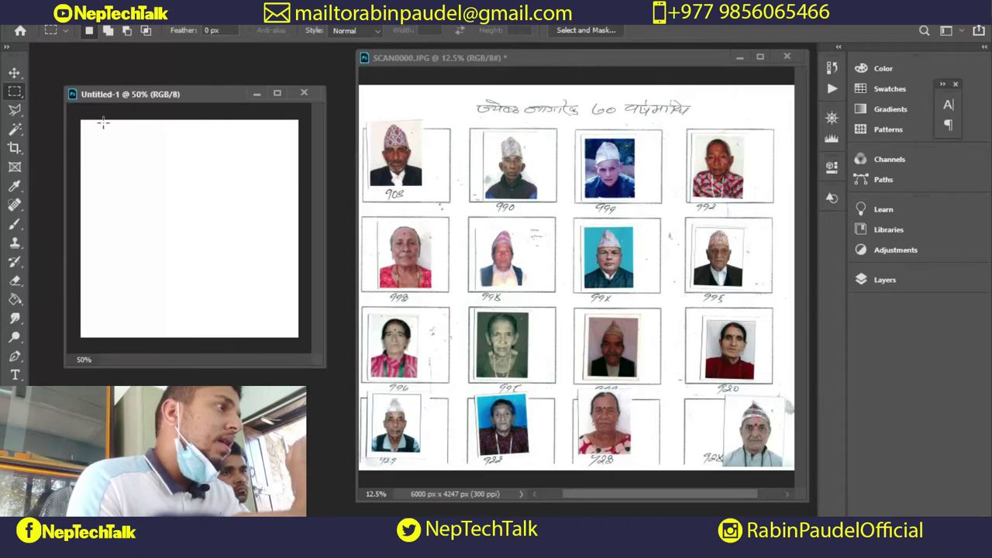
Copy the top-left portrait from SCAN0000 into Untitled-1 using a canvas-sized selection.
{"action": "left_click_drag", "start_coordinate": [80, 119], "coordinate": [298, 337]}
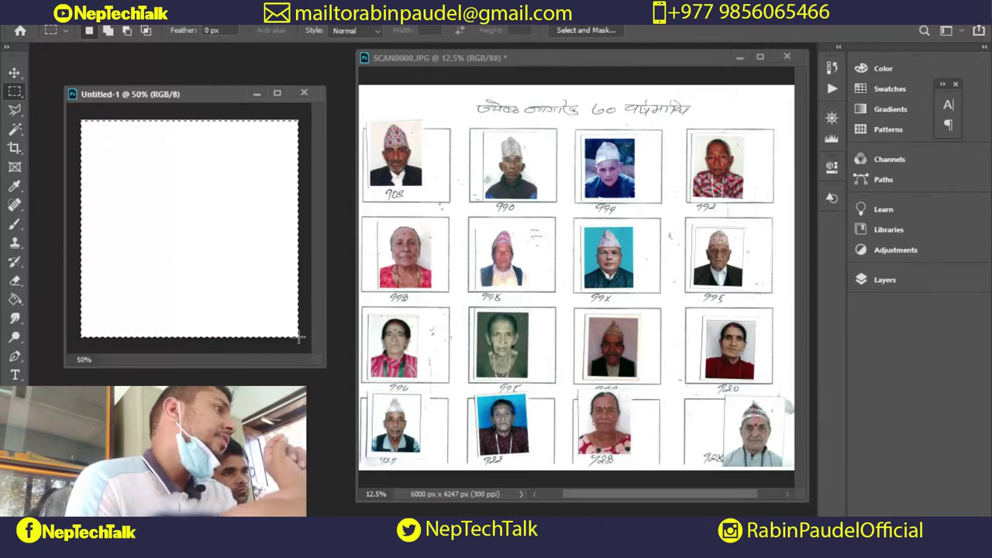
{"action": "left_click", "coordinate": [118, 193]}
{"action": "mouse_move", "coordinate": [117, 193]}
{"action": "left_mouse_down"}
{"action": "mouse_move", "coordinate": [398, 156]}
{"action": "mouse_move", "coordinate": [388, 152]}
{"action": "left_mouse_up"}
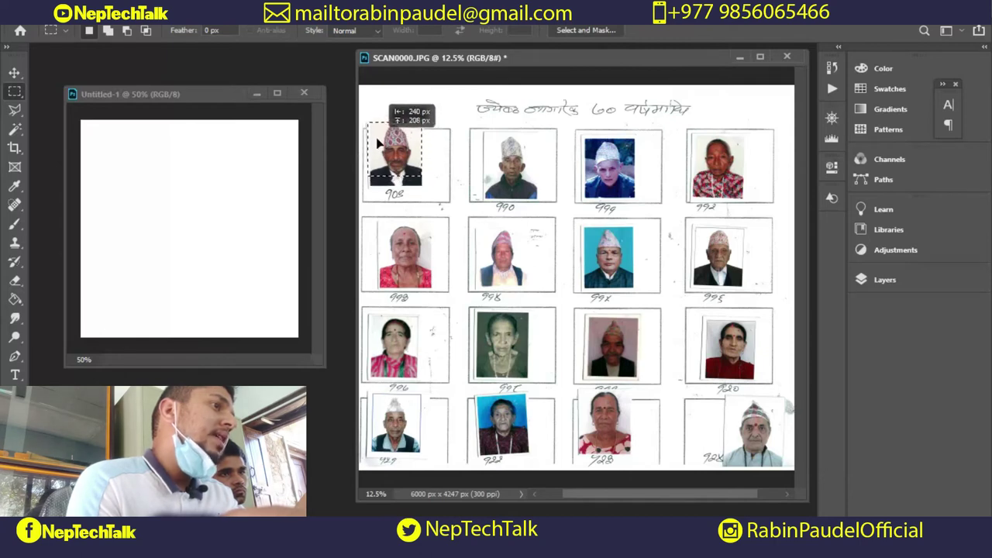
{"action": "left_click_drag", "start_coordinate": [378, 144], "coordinate": [378, 143]}
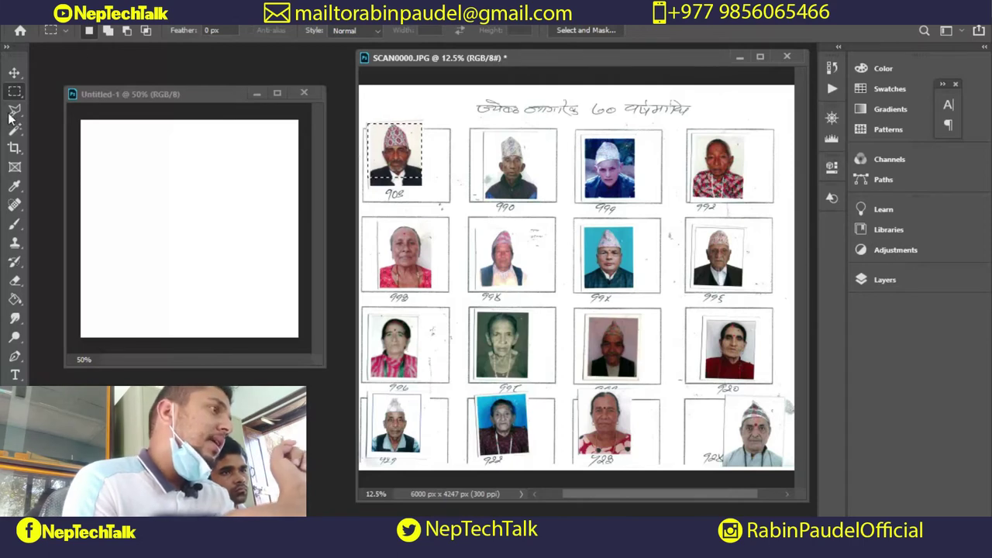
{"action": "left_click", "coordinate": [13, 73]}
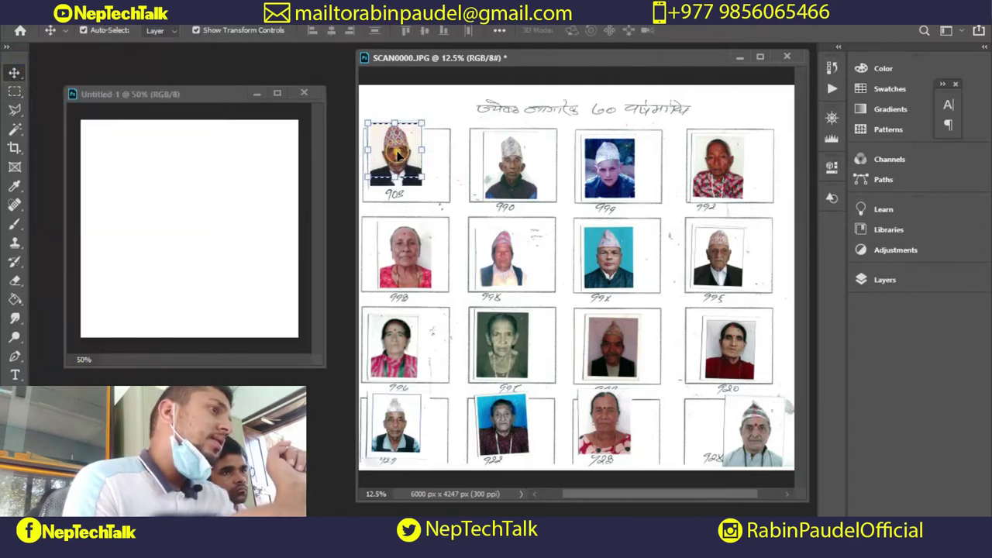
{"action": "mouse_move", "coordinate": [398, 155]}
{"action": "left_mouse_down"}
{"action": "mouse_move", "coordinate": [193, 206]}
{"action": "mouse_move", "coordinate": [196, 229]}
{"action": "left_mouse_up"}
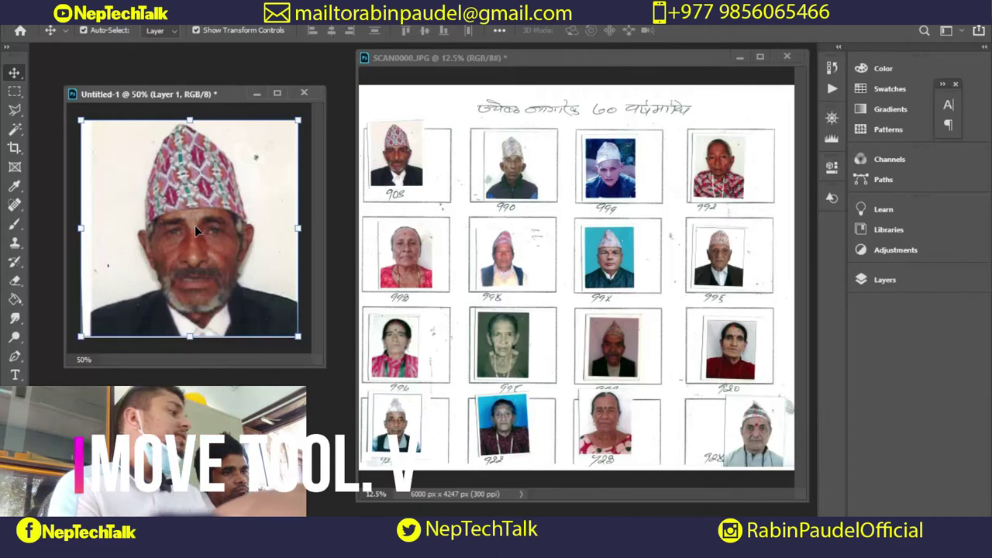
Save the document as a JPEG named 109 in the scans folder.
{"action": "left_click", "coordinate": [24, 15]}
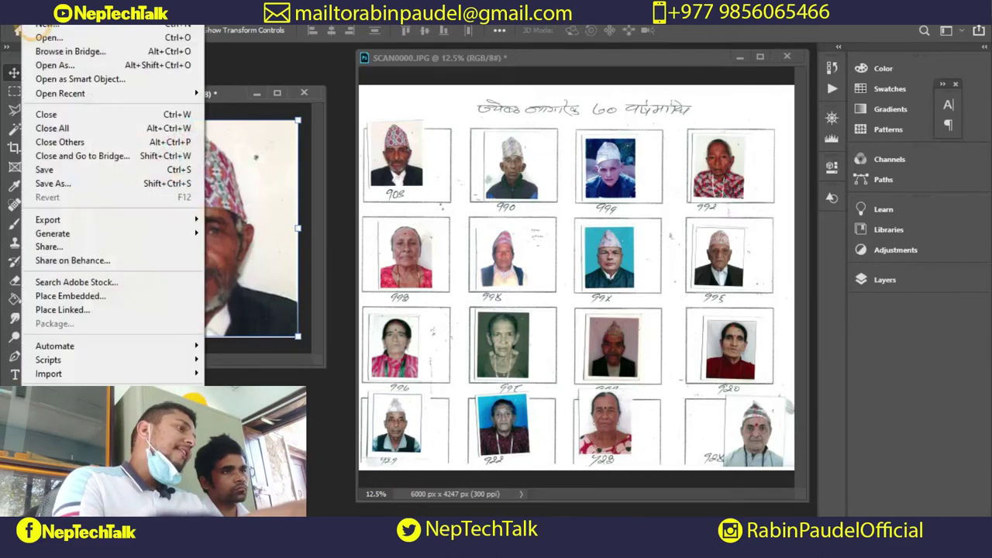
{"action": "left_click", "coordinate": [54, 185]}
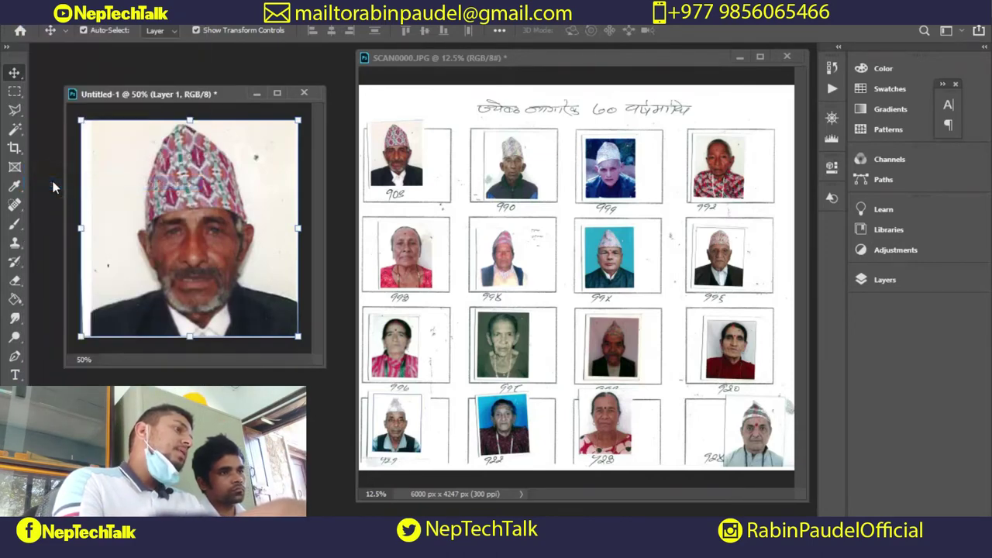
{"action": "left_click", "coordinate": [172, 304]}
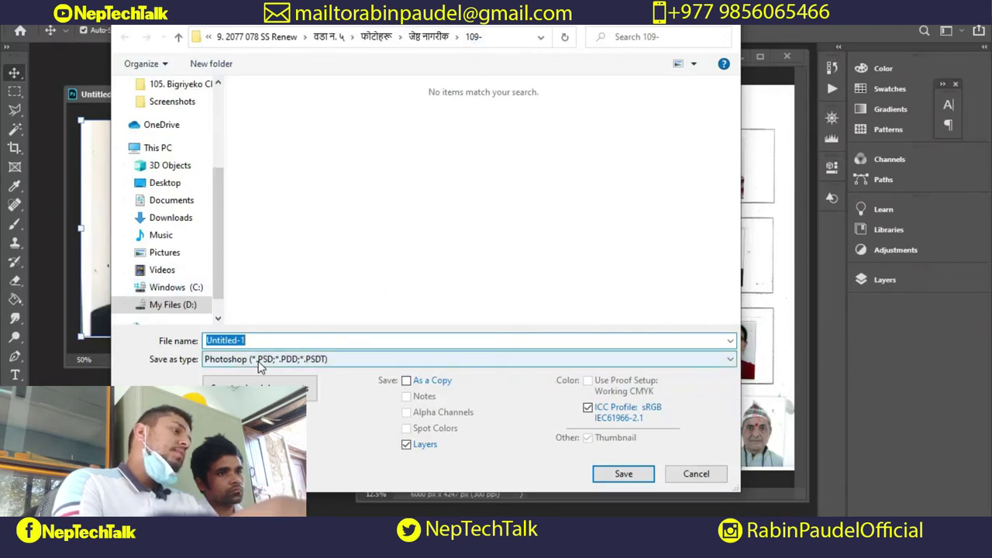
{"action": "type", "text": "1"}
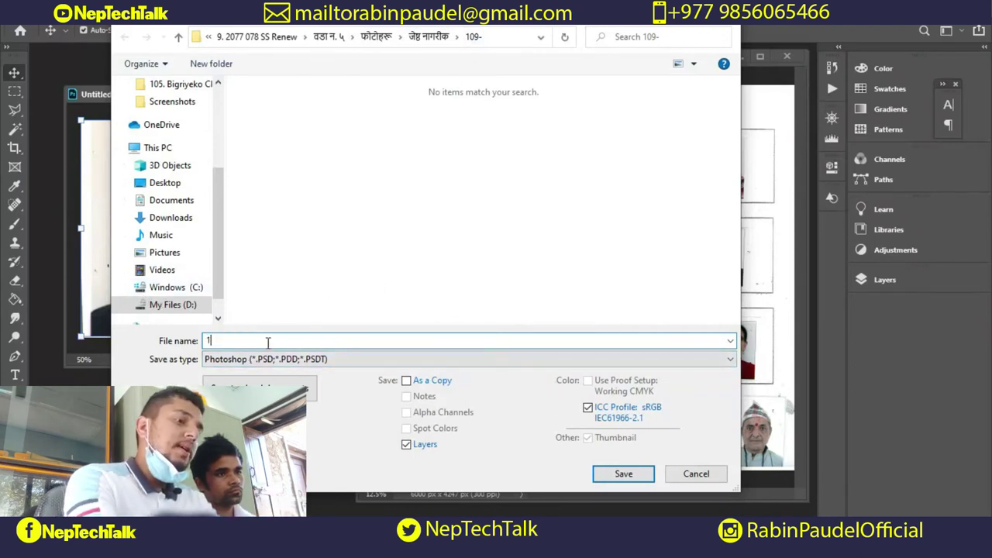
{"action": "type", "text": "09"}
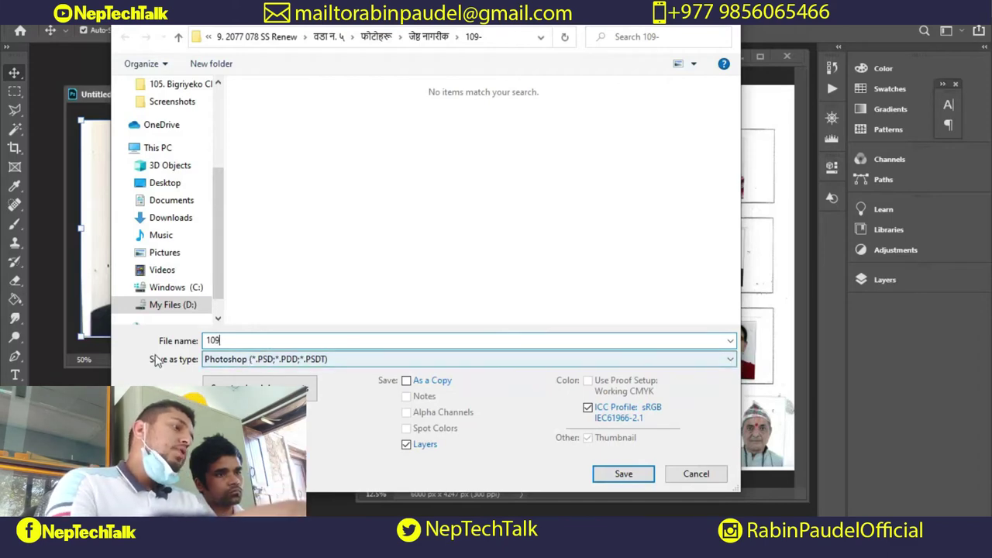
{"action": "left_click", "coordinate": [225, 361]}
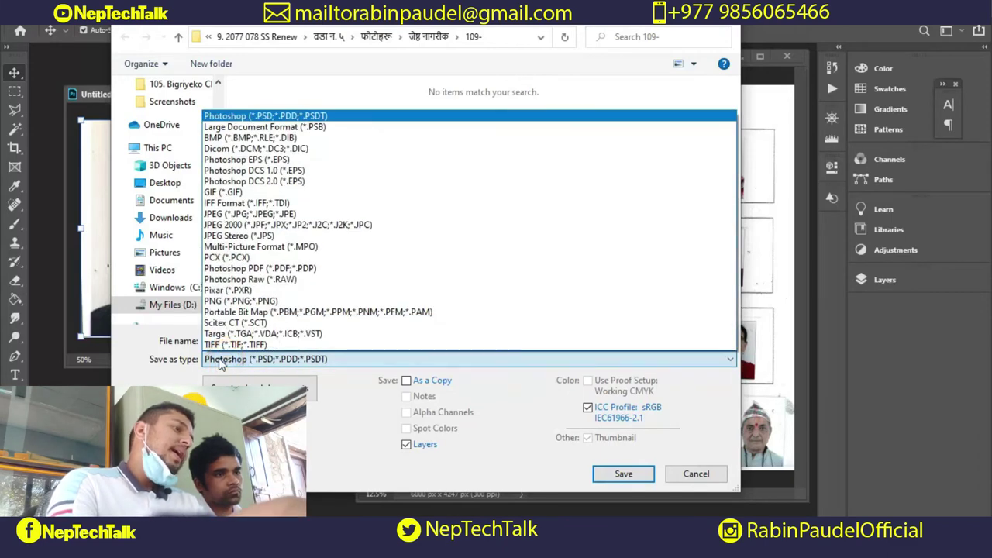
{"action": "left_click", "coordinate": [231, 215]}
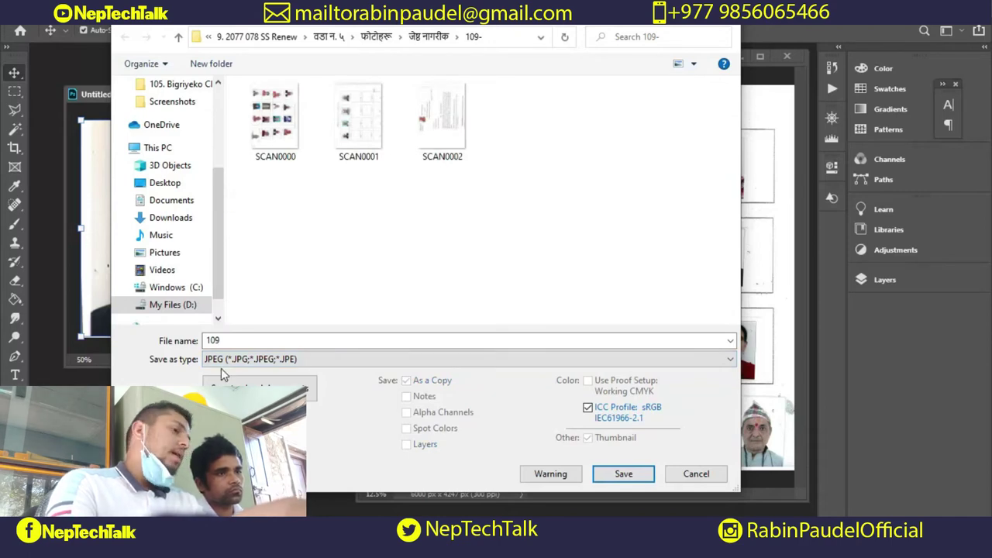
{"action": "left_click", "coordinate": [611, 470]}
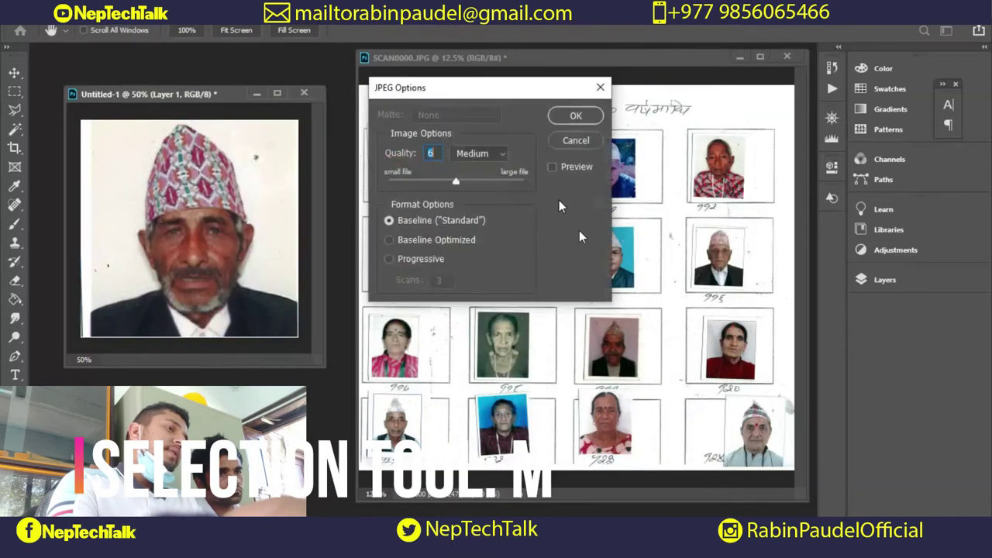
Finish saving 109, delete Layer 1, and copy the scan's second photo into Untitled-1.
{"action": "left_click", "coordinate": [576, 116]}
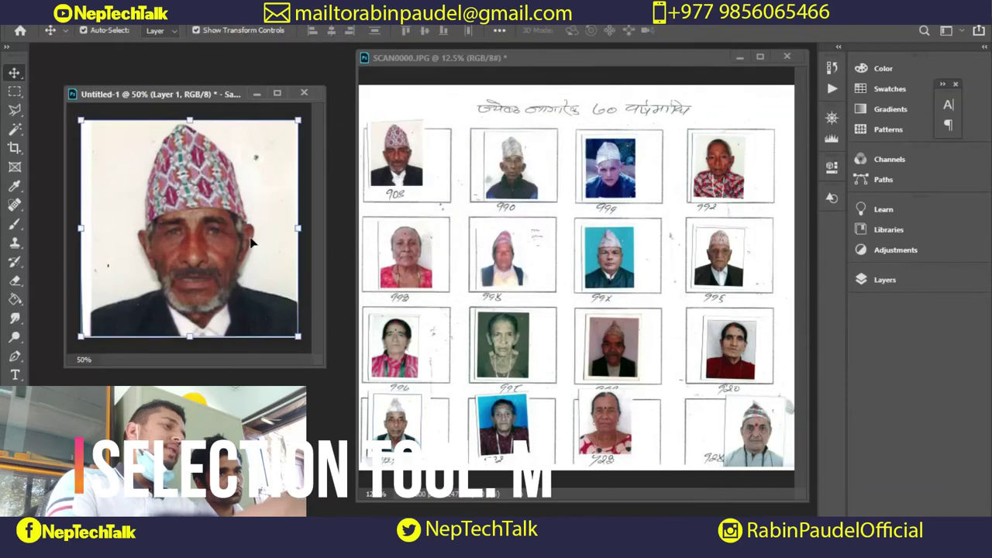
{"action": "key", "text": "Delete"}
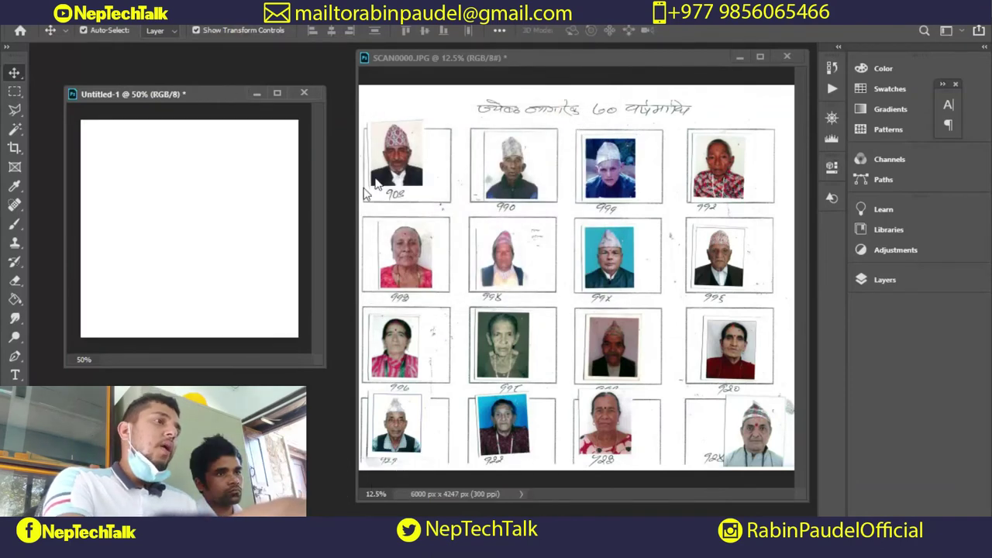
{"action": "left_click", "coordinate": [13, 93]}
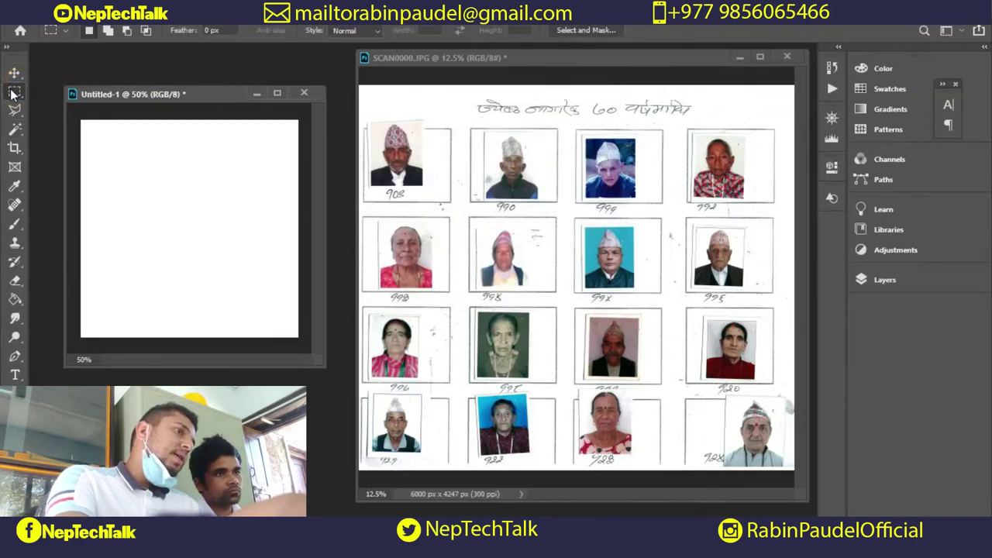
{"action": "left_click", "coordinate": [406, 167]}
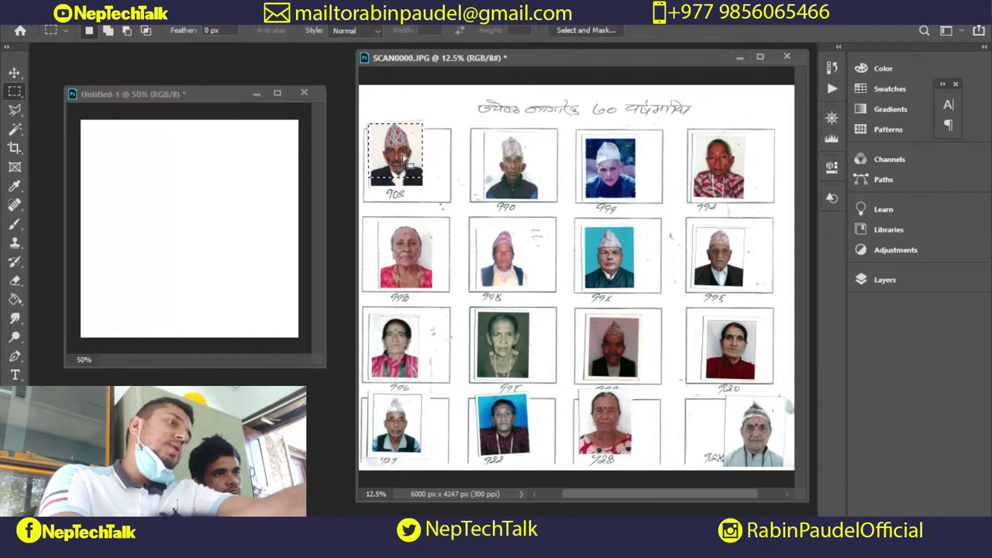
{"action": "mouse_move", "coordinate": [369, 123]}
{"action": "left_mouse_down"}
{"action": "mouse_move", "coordinate": [423, 186]}
{"action": "mouse_move", "coordinate": [428, 165]}
{"action": "mouse_move", "coordinate": [515, 166]}
{"action": "left_mouse_up"}
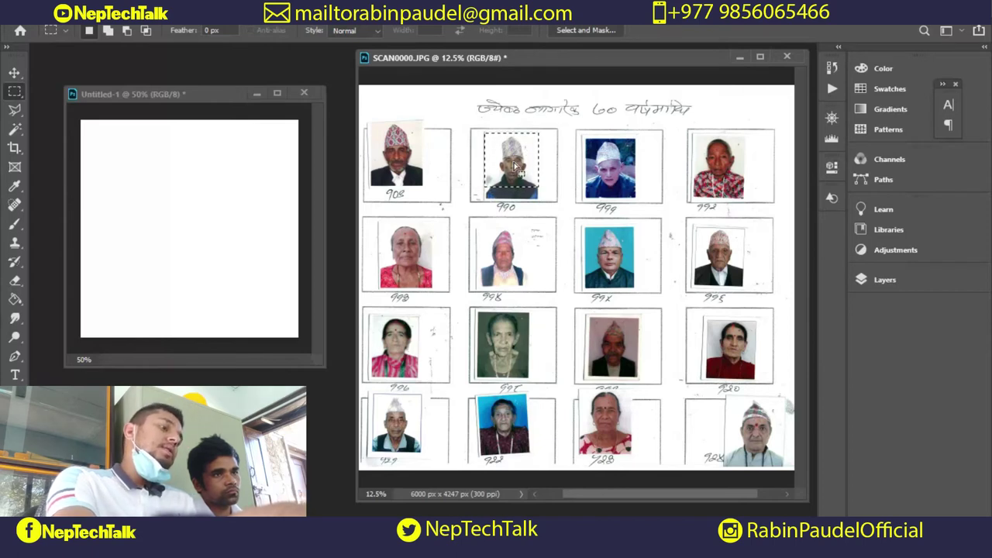
{"action": "left_click", "coordinate": [14, 72]}
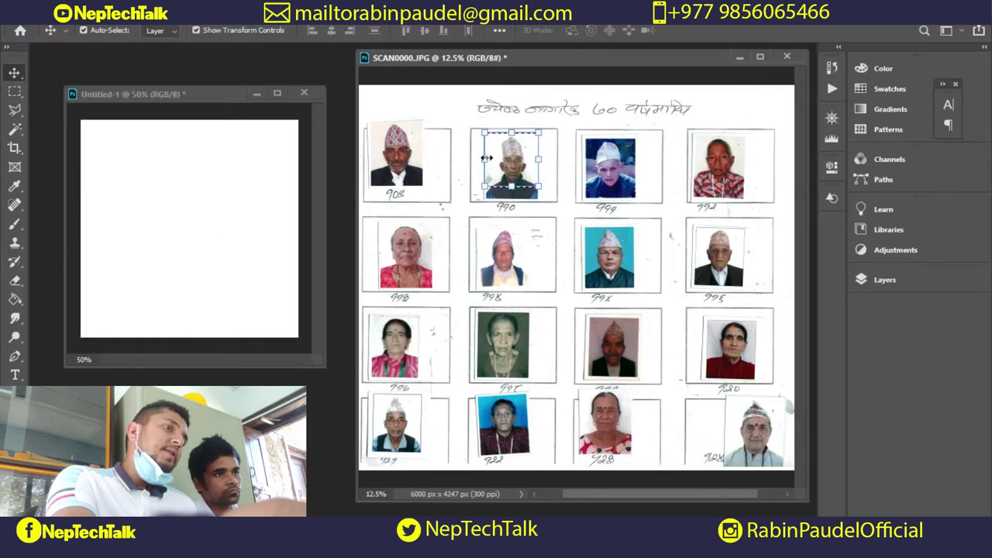
{"action": "mouse_move", "coordinate": [512, 164]}
{"action": "left_mouse_down"}
{"action": "mouse_move", "coordinate": [176, 199]}
{"action": "mouse_move", "coordinate": [174, 190]}
{"action": "mouse_move", "coordinate": [188, 230]}
{"action": "left_mouse_up"}
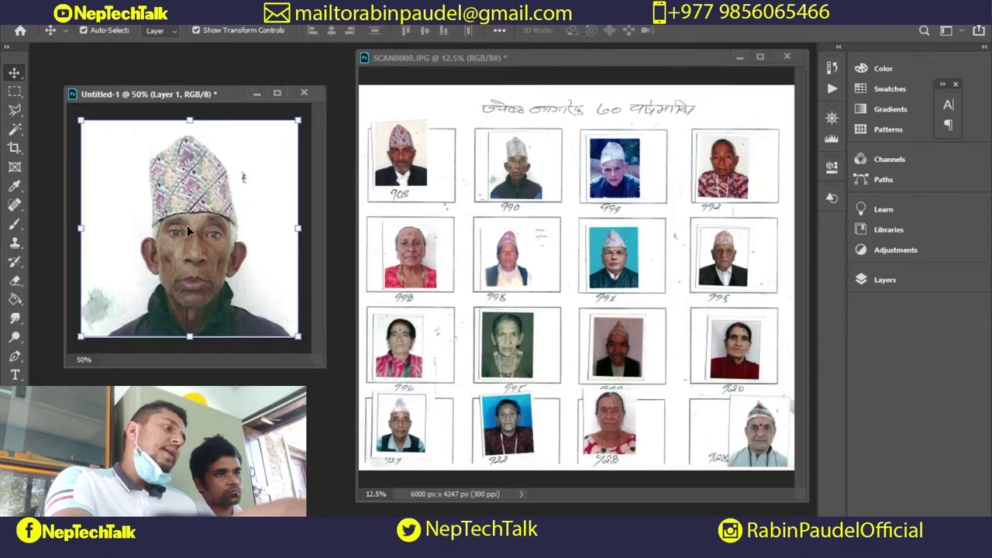
Save the second portrait as the next numbered JPEG, 110, with default quality.
{"action": "left_click", "coordinate": [28, 28]}
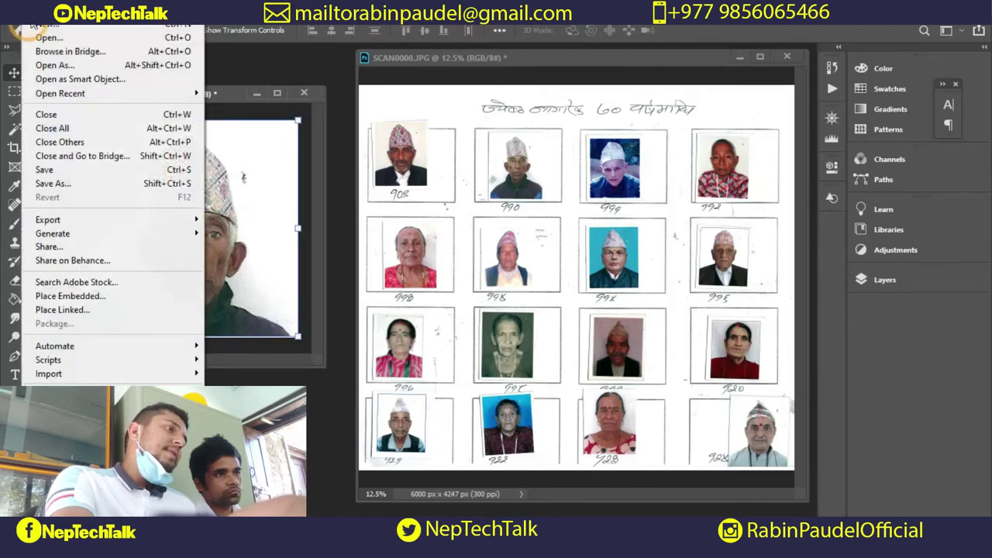
{"action": "left_click", "coordinate": [78, 183]}
{"action": "left_click", "coordinate": [272, 359]}
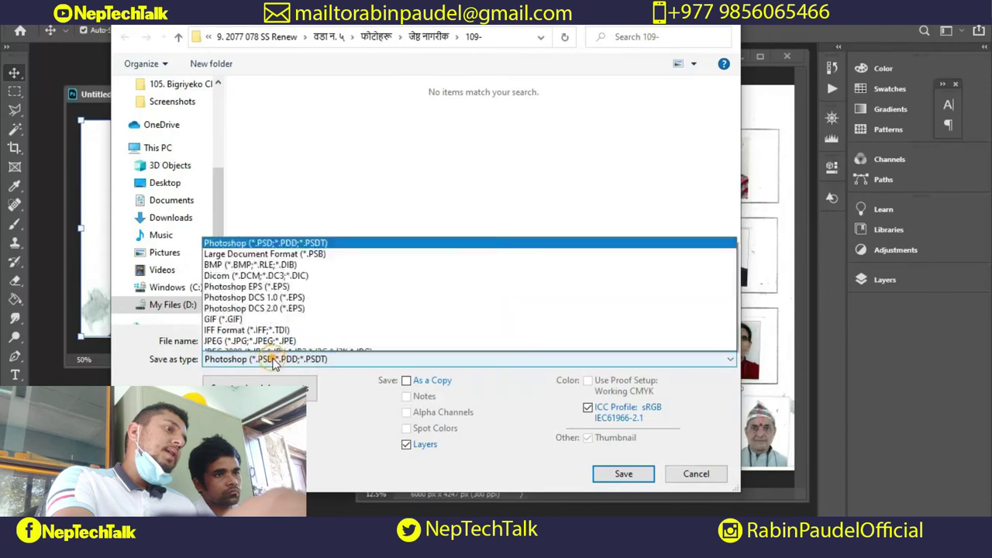
{"action": "left_click", "coordinate": [264, 215]}
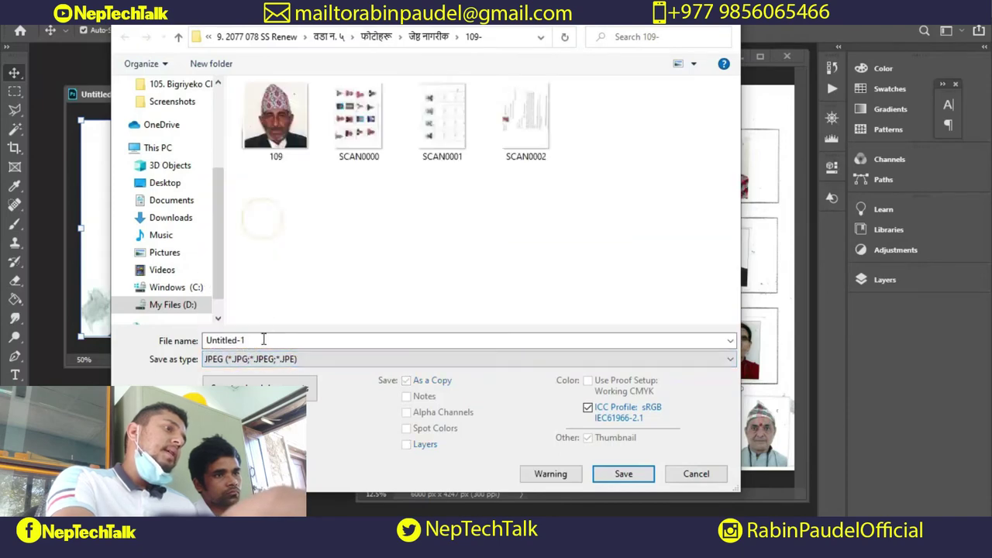
{"action": "left_click", "coordinate": [263, 339]}
{"action": "type", "text": "110"}
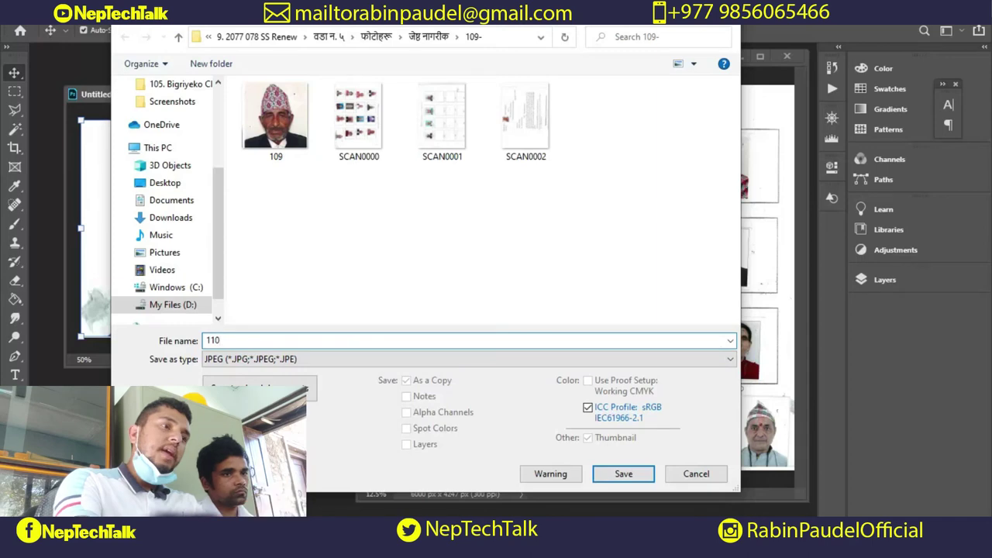
{"action": "key", "text": "Return"}
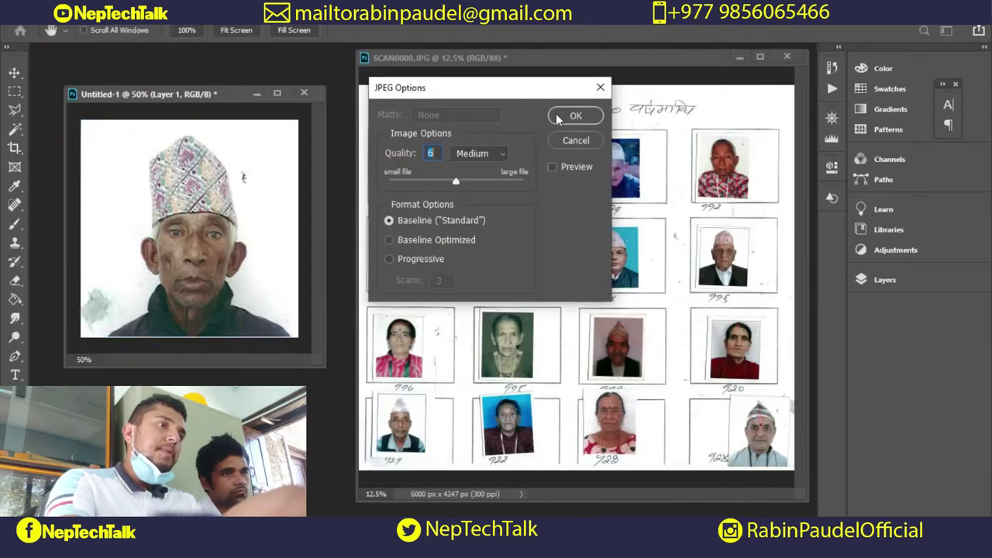
{"action": "left_click", "coordinate": [575, 117]}
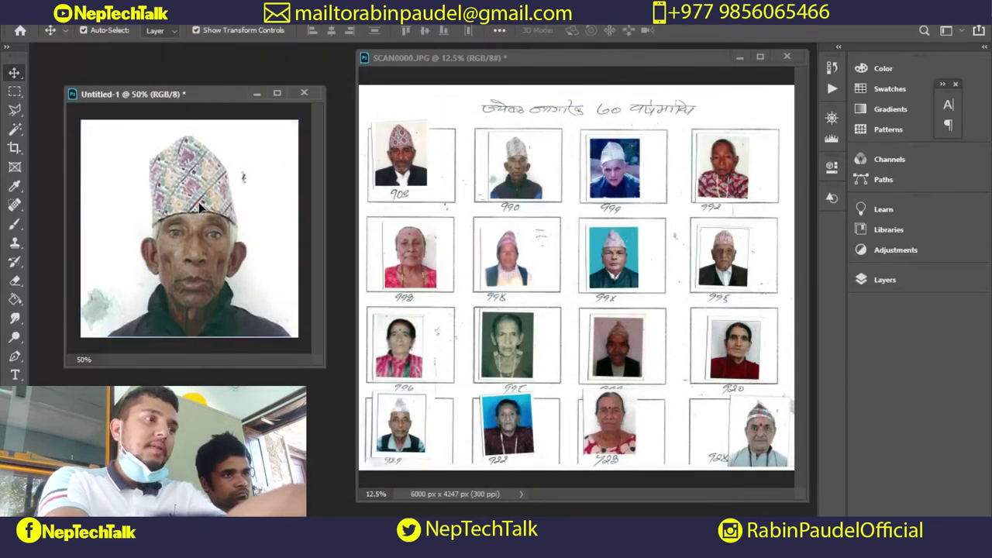
Clear the saved photo and carry a canvas-sized selection onto the scanned sheet.
{"action": "key", "text": "Delete"}
{"action": "left_click", "coordinate": [517, 172]}
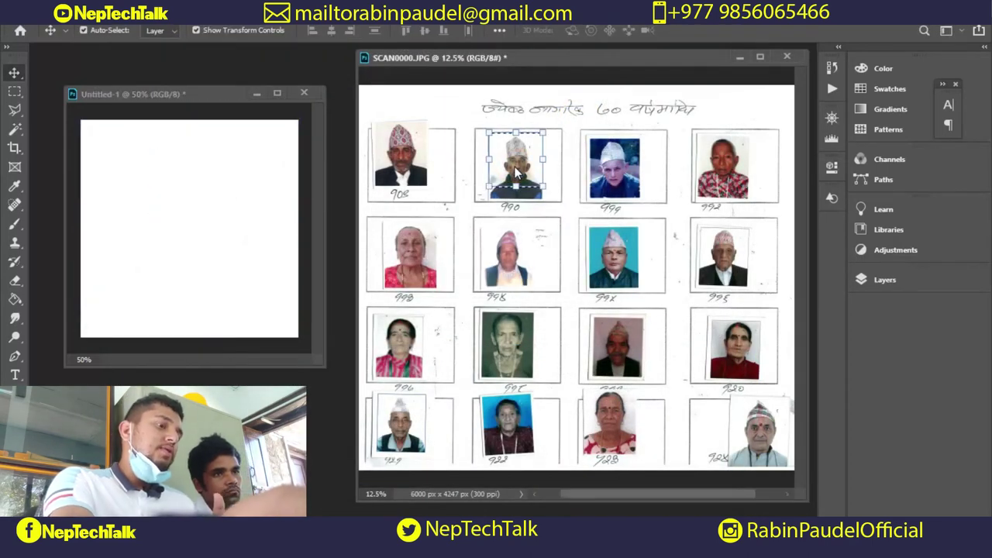
{"action": "key", "text": "m"}
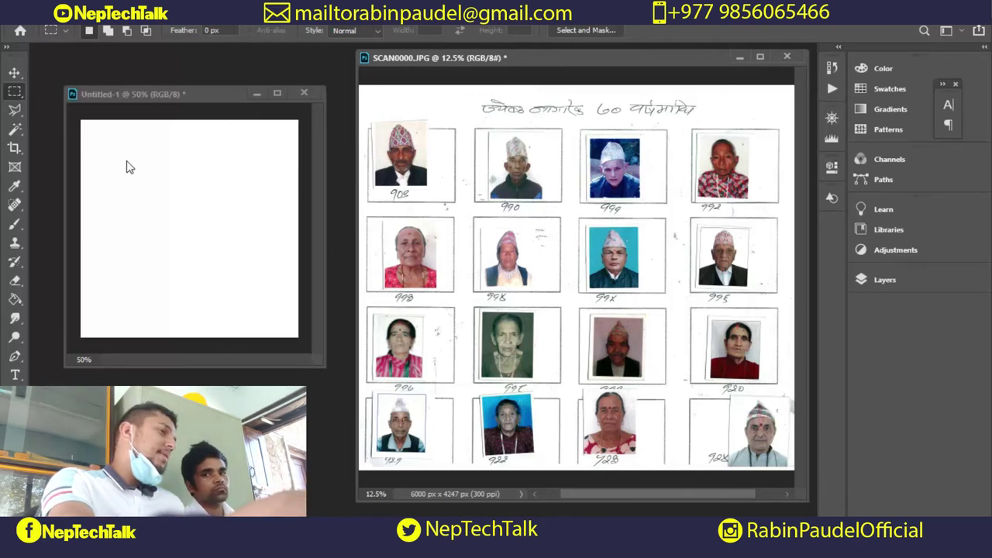
{"action": "left_click", "coordinate": [83, 121]}
{"action": "left_click_drag", "start_coordinate": [82, 121], "coordinate": [297, 346]}
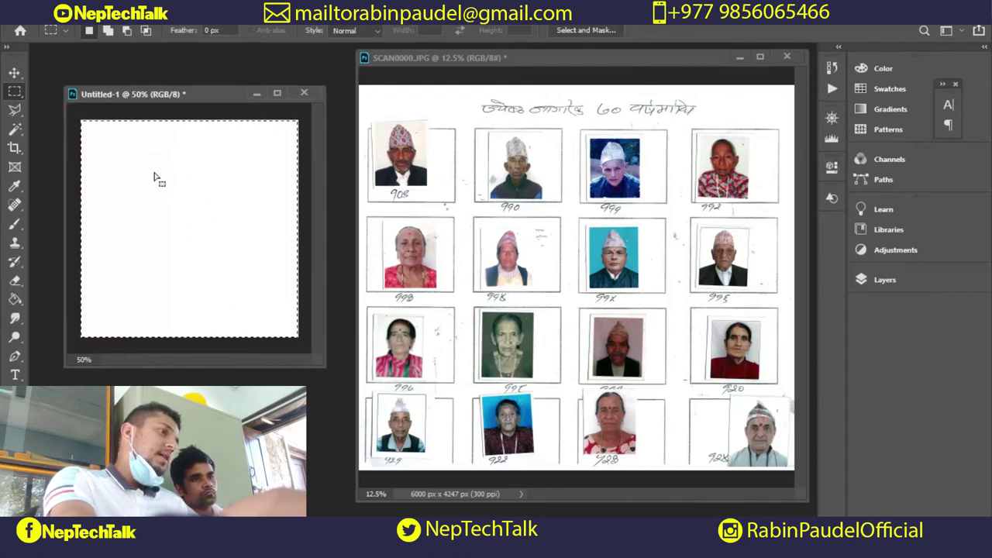
{"action": "left_click_drag", "start_coordinate": [150, 170], "coordinate": [609, 159]}
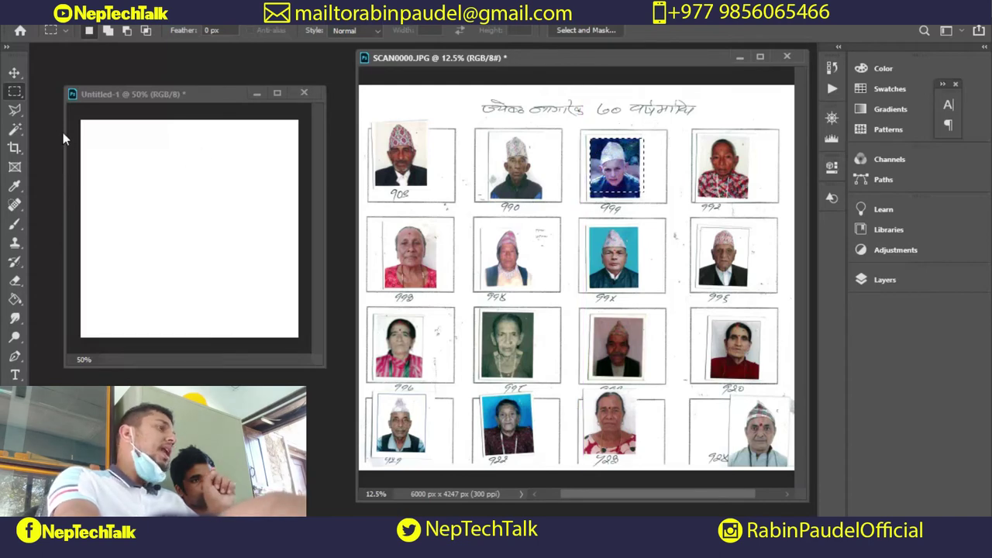
Align the selection over the third top-row photo and copy it into Untitled-1.
{"action": "left_click", "coordinate": [14, 74]}
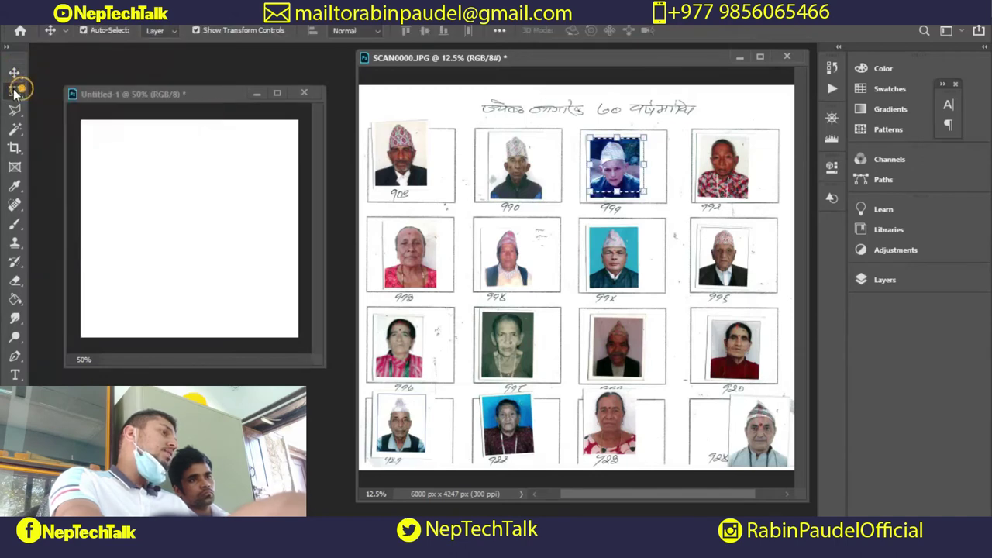
{"action": "left_click", "coordinate": [14, 92]}
{"action": "left_click", "coordinate": [15, 81]}
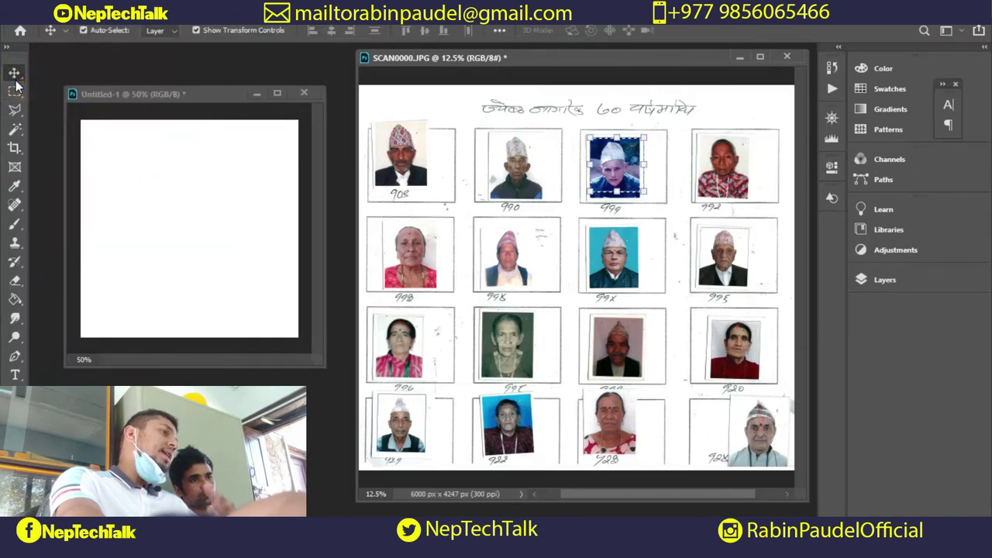
{"action": "left_click", "coordinate": [15, 92]}
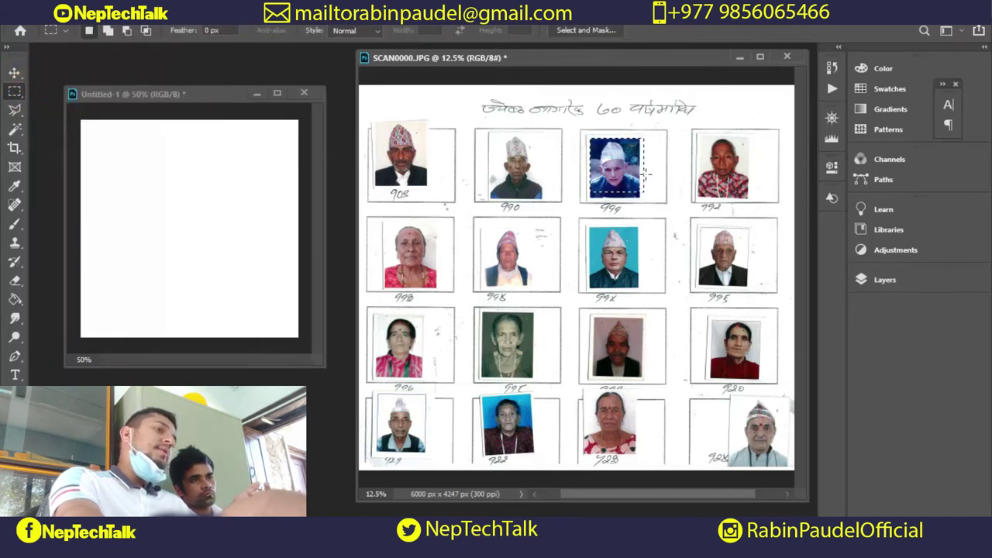
{"action": "left_click_drag", "start_coordinate": [646, 175], "coordinate": [191, 217]}
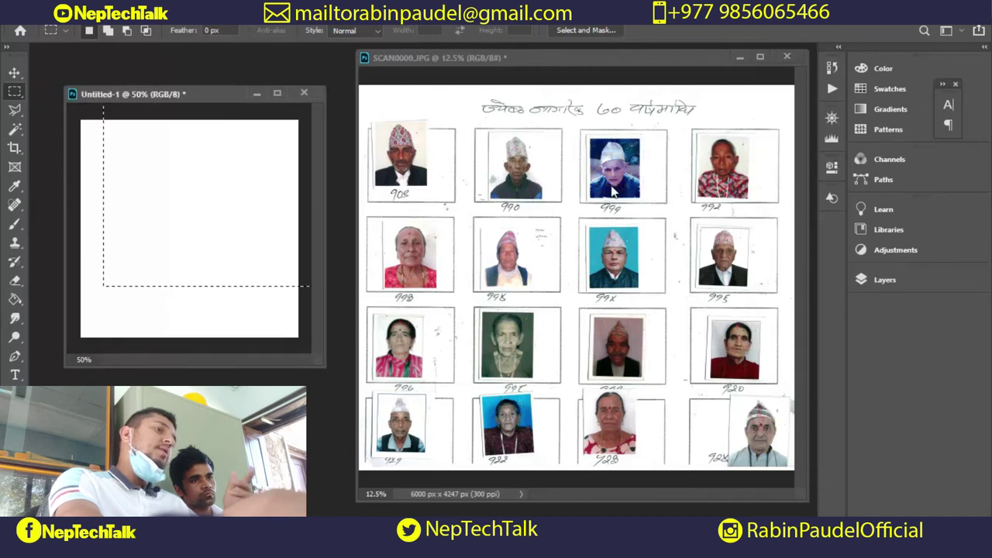
{"action": "left_click", "coordinate": [607, 195]}
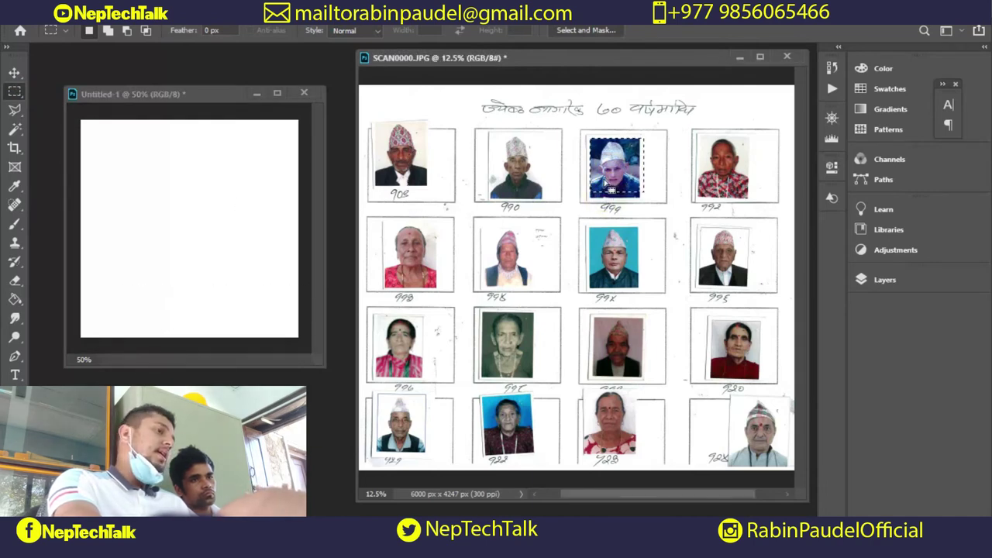
{"action": "left_click", "coordinate": [15, 72]}
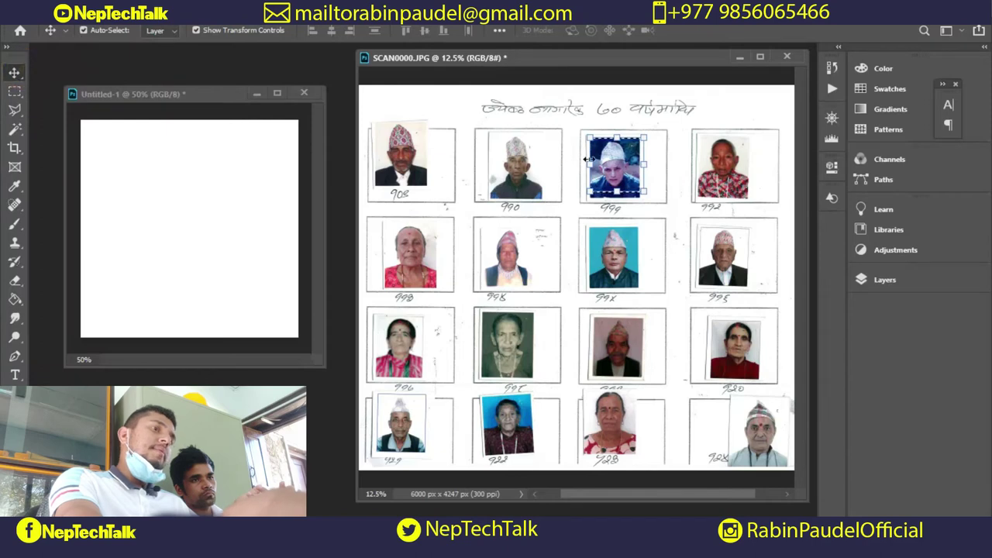
{"action": "mouse_move", "coordinate": [589, 158]}
{"action": "left_mouse_down"}
{"action": "mouse_move", "coordinate": [168, 236]}
{"action": "mouse_move", "coordinate": [196, 231]}
{"action": "left_mouse_up"}
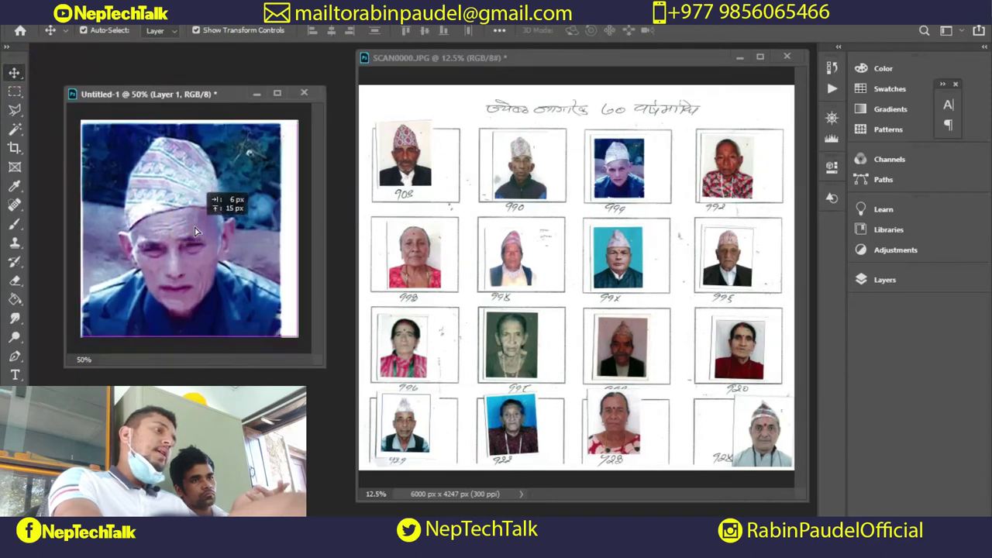
Save the third portrait as JPEG 111, then delete its layer.
{"action": "left_click", "coordinate": [33, 14]}
{"action": "left_click", "coordinate": [53, 184]}
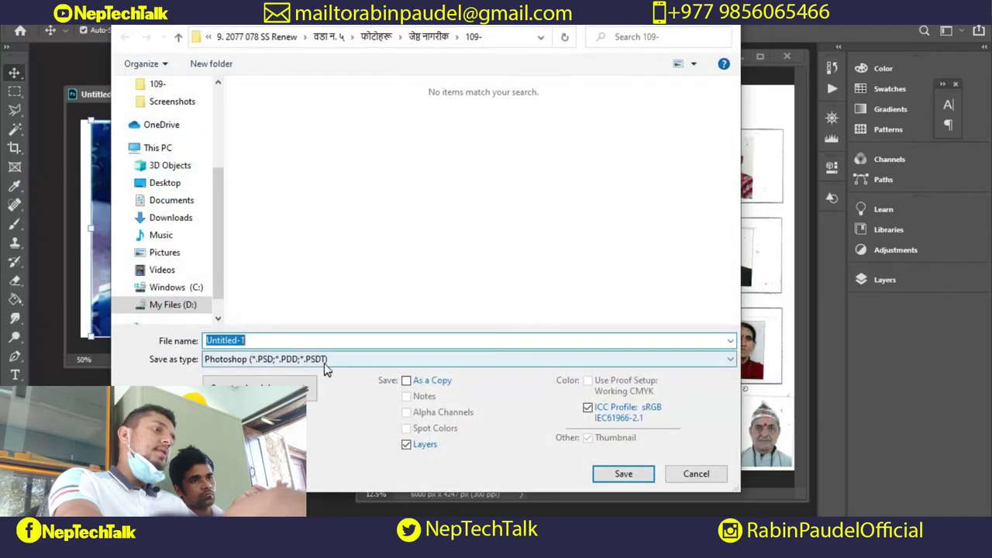
{"action": "left_click", "coordinate": [324, 361]}
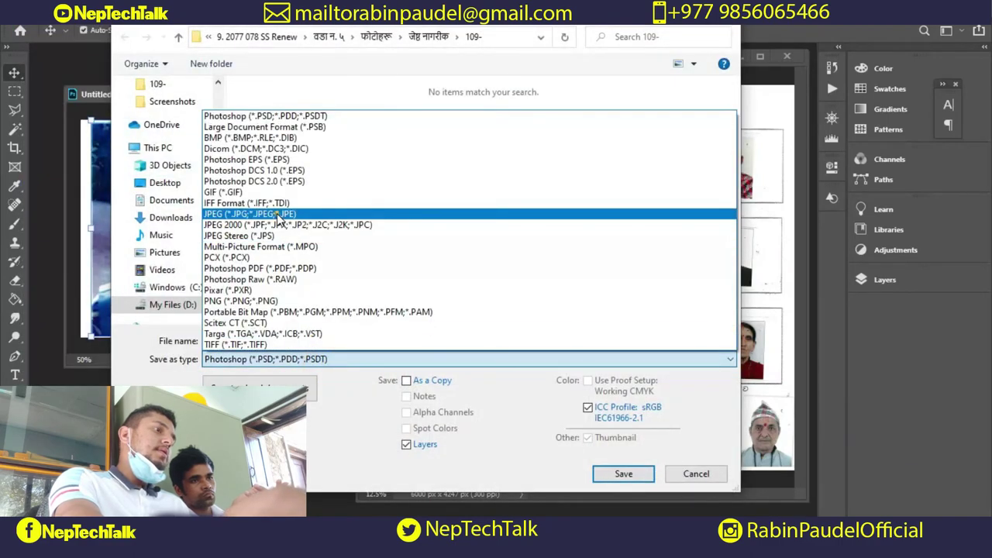
{"action": "left_click", "coordinate": [276, 214]}
{"action": "left_click", "coordinate": [270, 341]}
{"action": "type", "text": "1"}
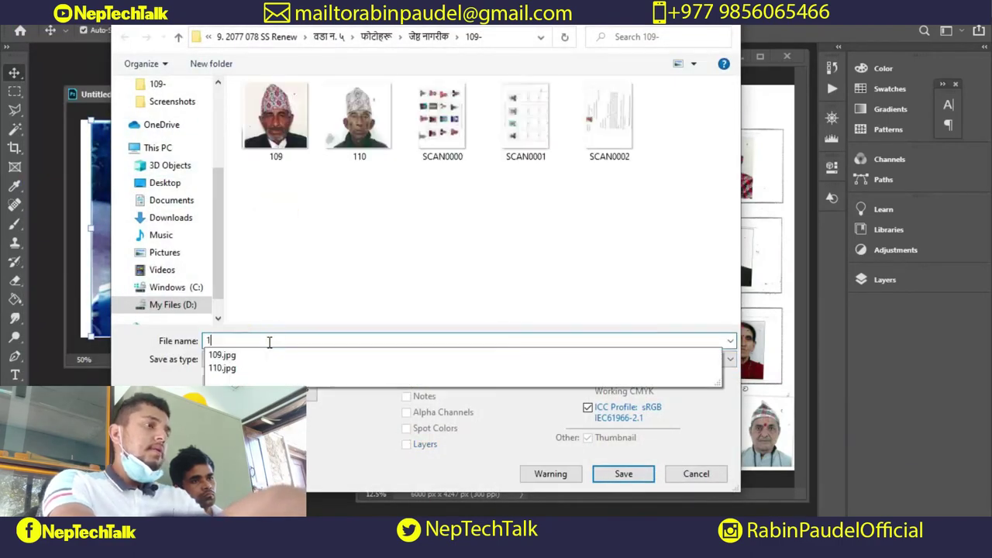
{"action": "type", "text": "11"}
{"action": "left_click", "coordinate": [624, 474]}
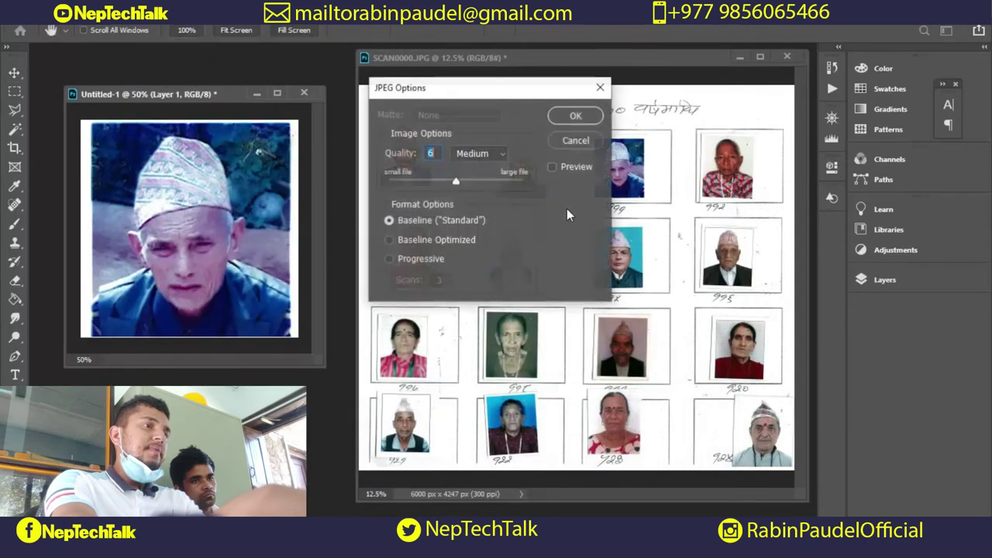
{"action": "left_click", "coordinate": [577, 117]}
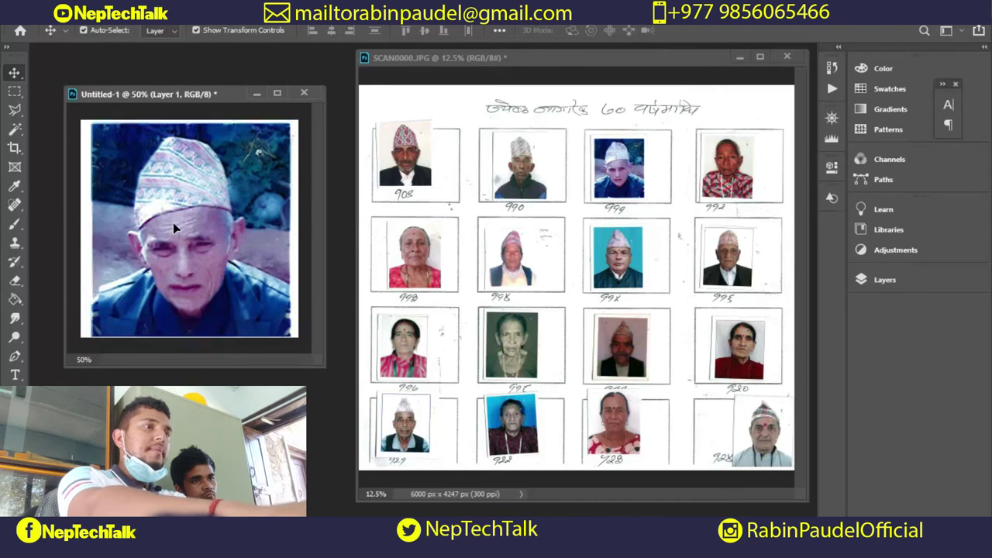
{"action": "key", "text": "Delete"}
{"action": "left_click", "coordinate": [448, 200]}
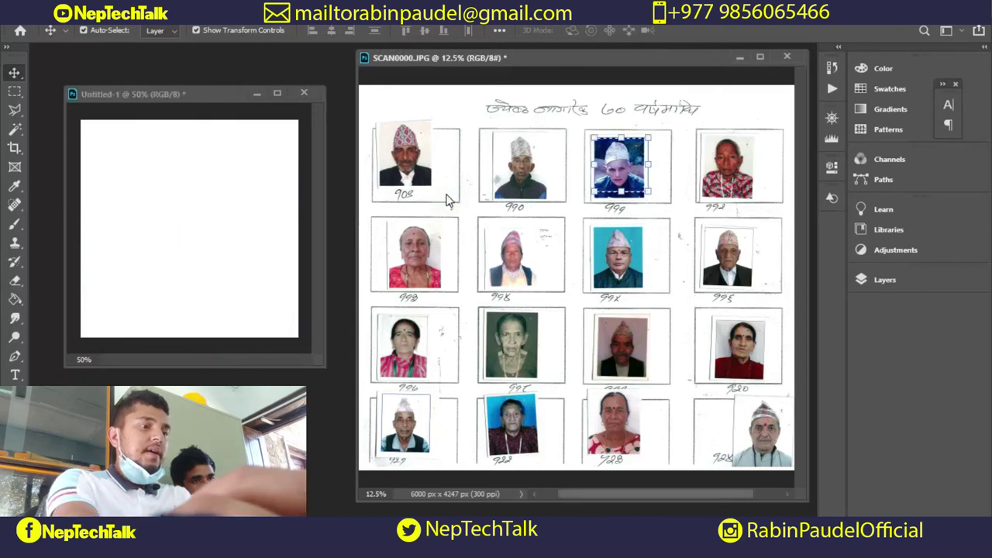
Copy the fourth top-row photo from the scan into Untitled-1.
{"action": "key", "text": "m"}
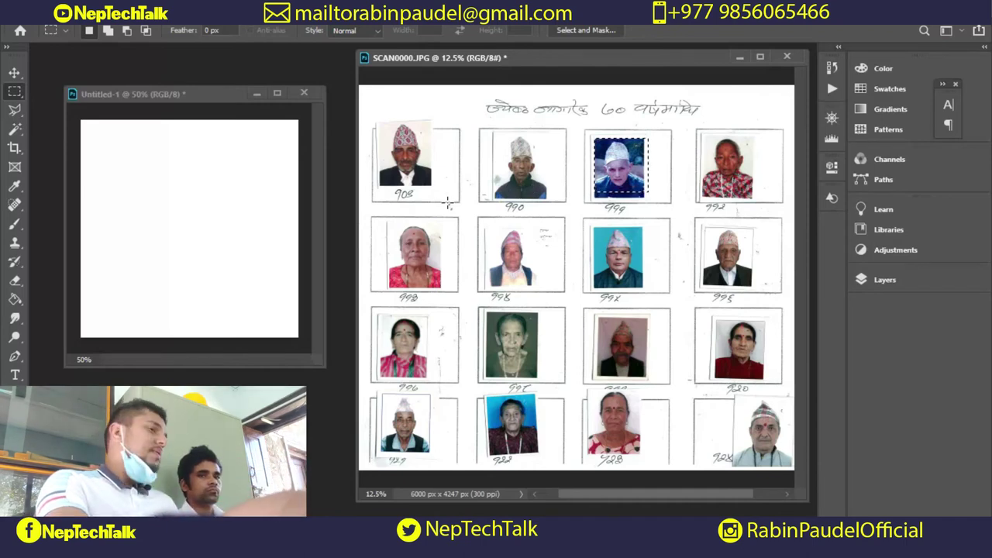
{"action": "left_click_drag", "start_coordinate": [619, 178], "coordinate": [727, 178]}
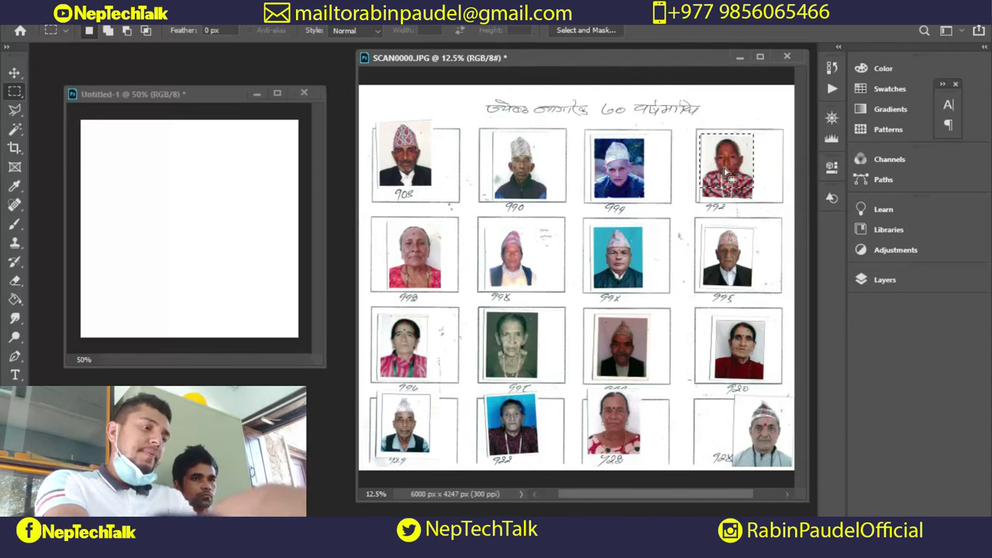
{"action": "key", "text": "v"}
{"action": "left_click_drag", "start_coordinate": [732, 159], "coordinate": [197, 199]}
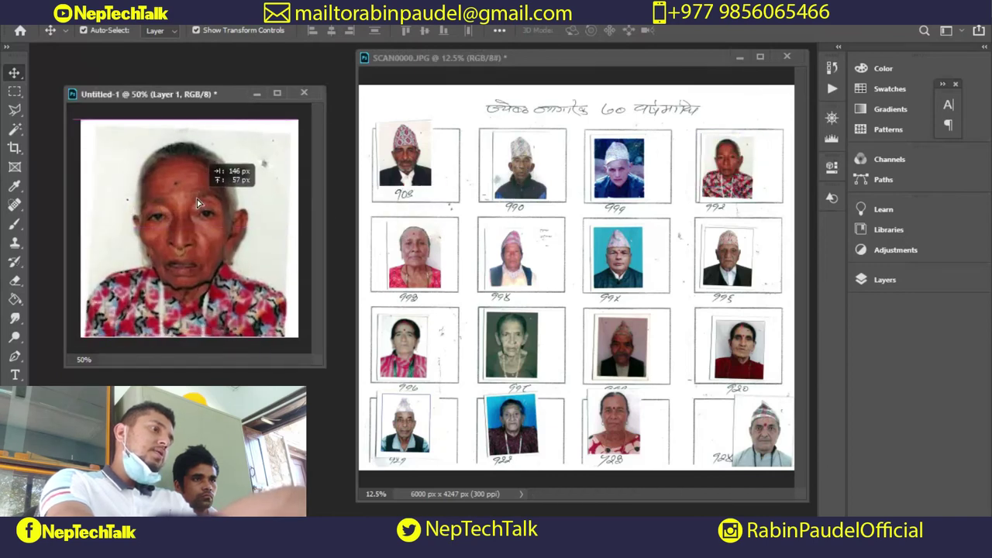
Save the fourth portrait as a JPEG named 112.
{"action": "key", "text": "ctrl"}
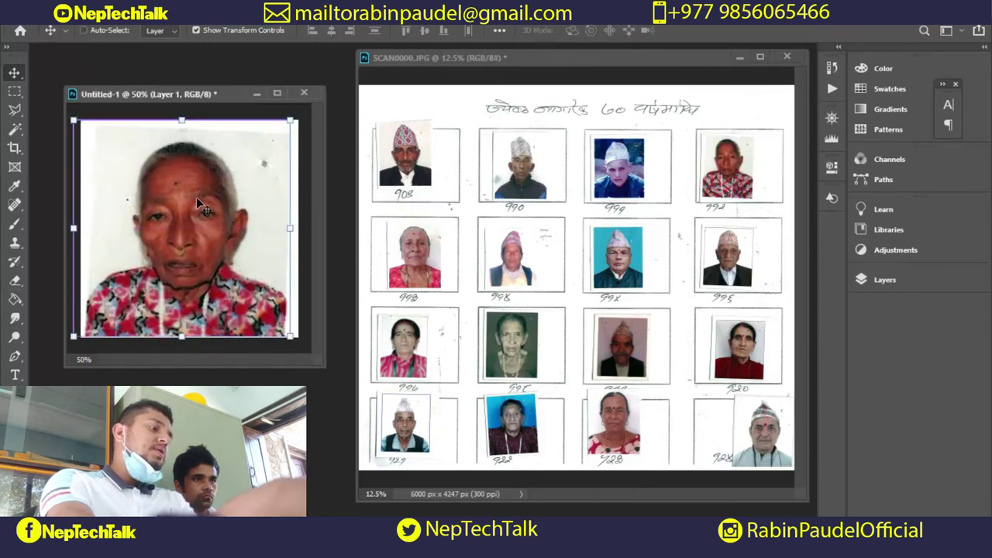
{"action": "key", "text": "ctrl+s"}
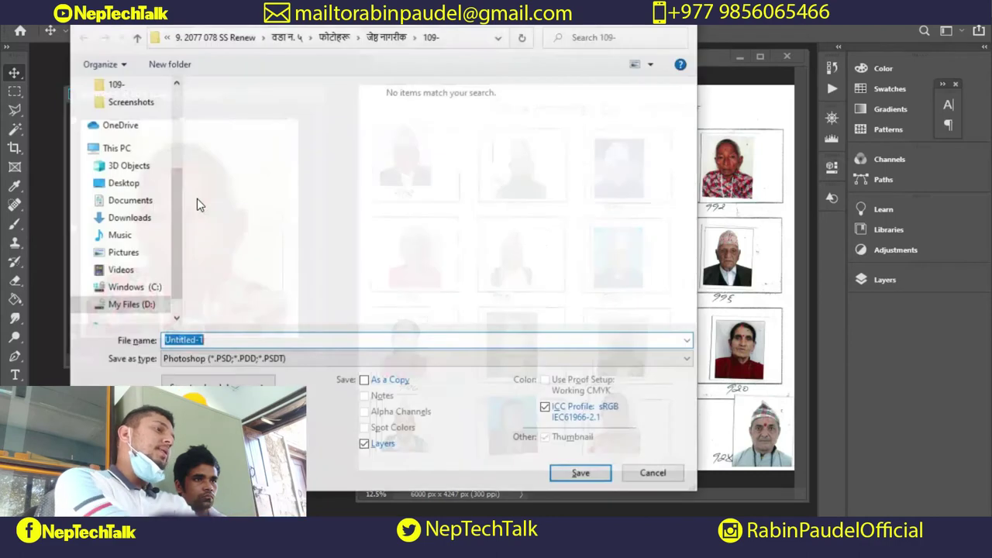
{"action": "left_click", "coordinate": [224, 358]}
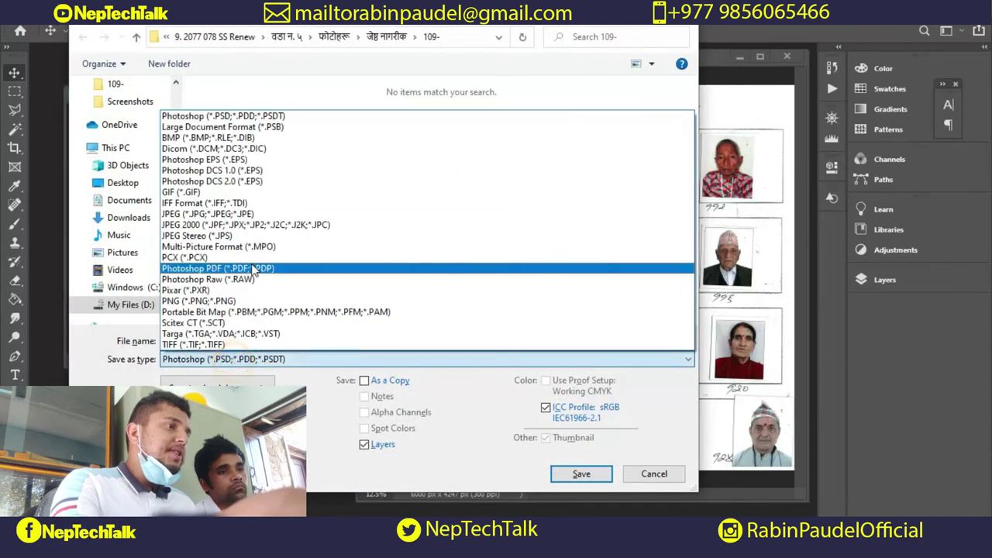
{"action": "left_click", "coordinate": [211, 213]}
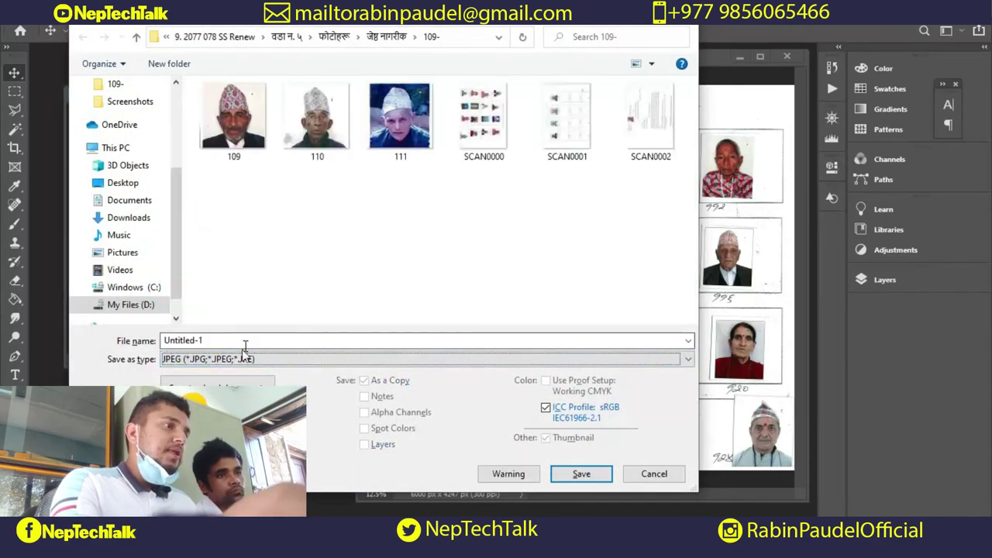
{"action": "left_click", "coordinate": [225, 358]}
{"action": "left_click", "coordinate": [208, 216]}
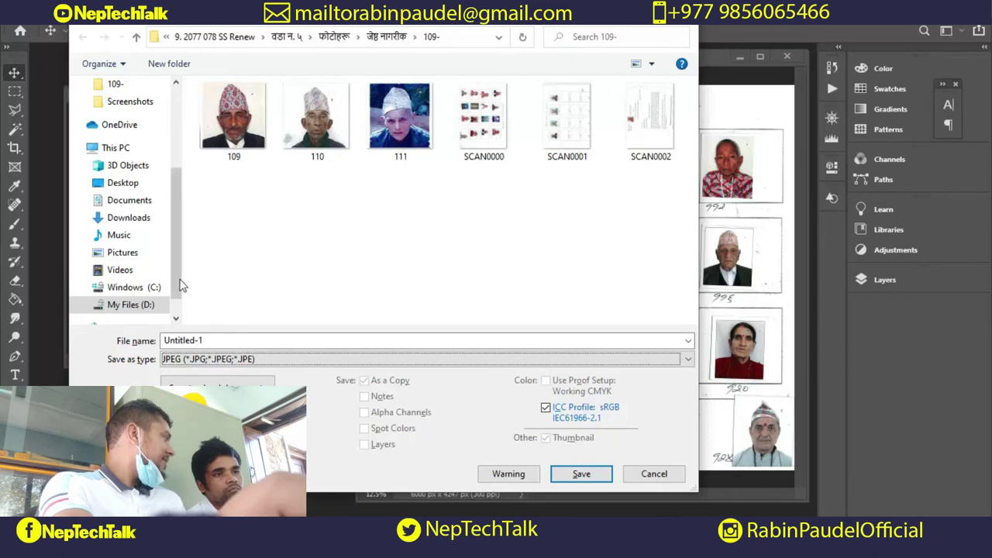
{"action": "double_click", "coordinate": [248, 341]}
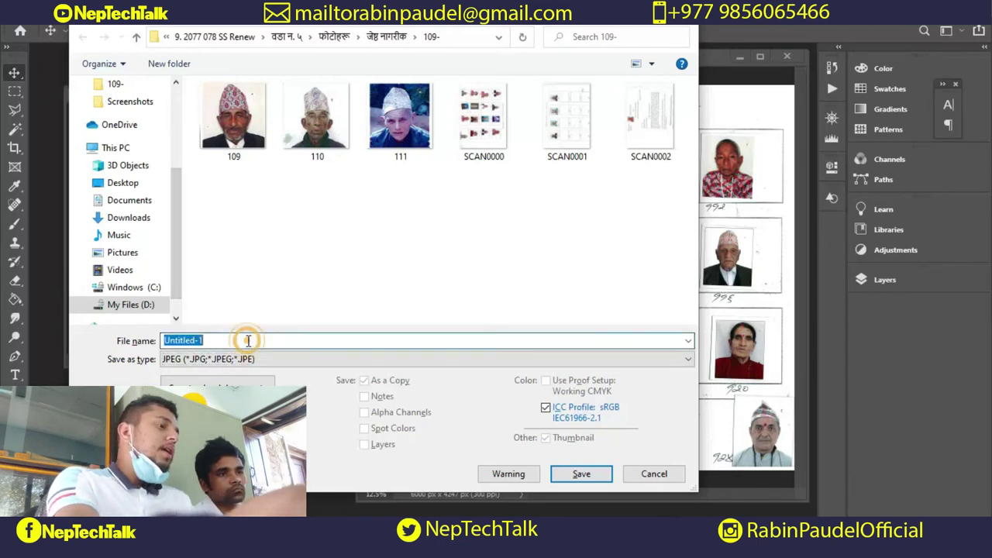
{"action": "type", "text": "112"}
{"action": "left_click", "coordinate": [572, 476]}
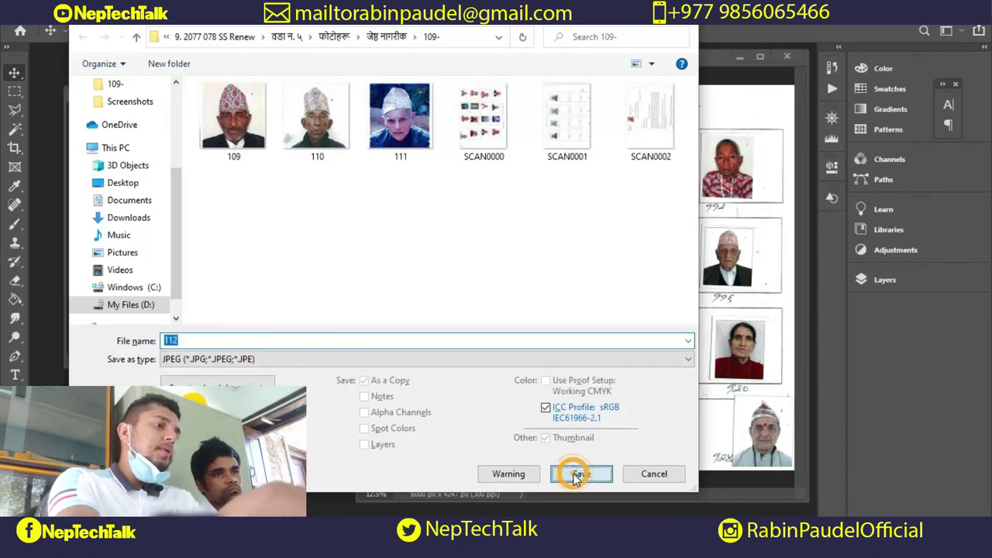
Finish saving 112, clear the canvas, and copy the second-row first-column portrait into Untitled-1.
{"action": "left_click", "coordinate": [576, 115]}
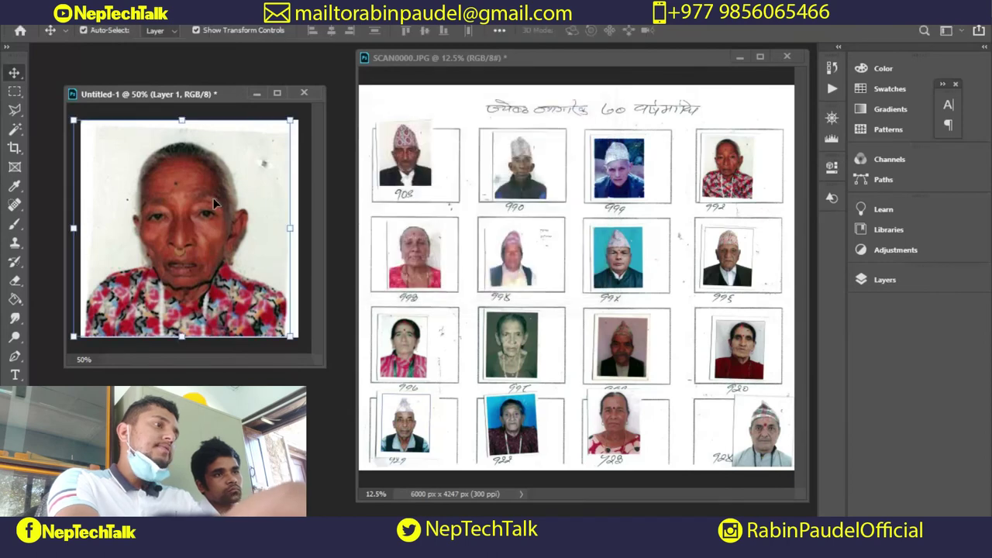
{"action": "key", "text": "Delete"}
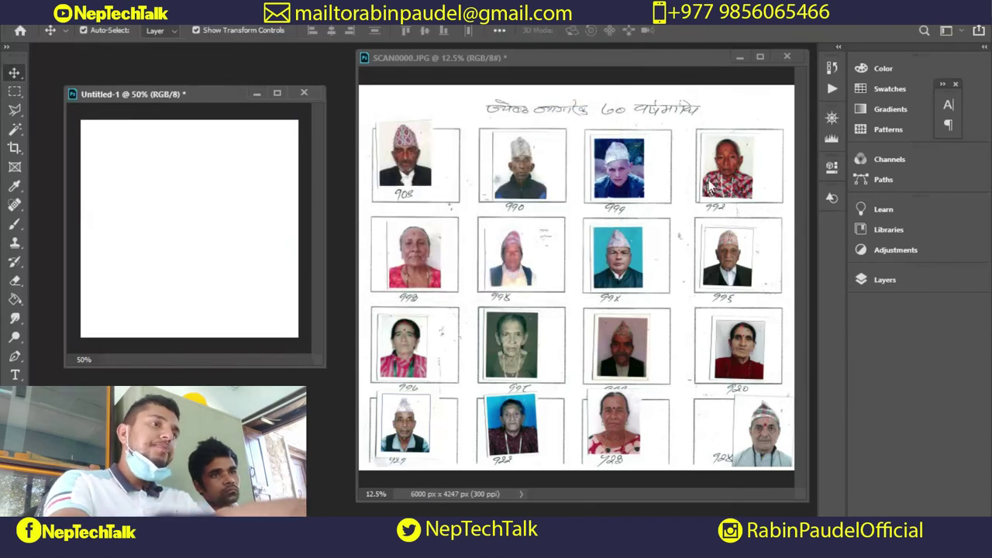
{"action": "key", "text": "m"}
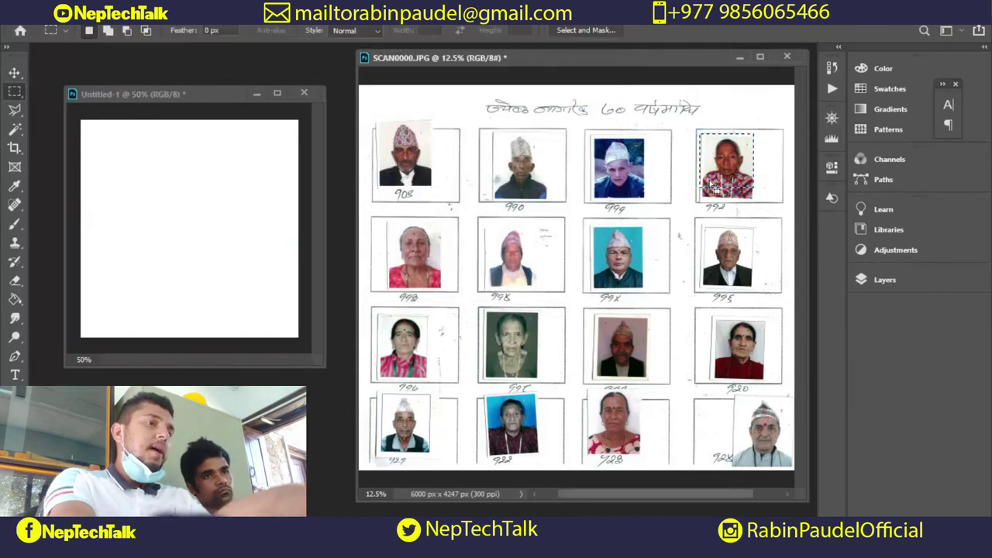
{"action": "left_click_drag", "start_coordinate": [720, 172], "coordinate": [413, 254]}
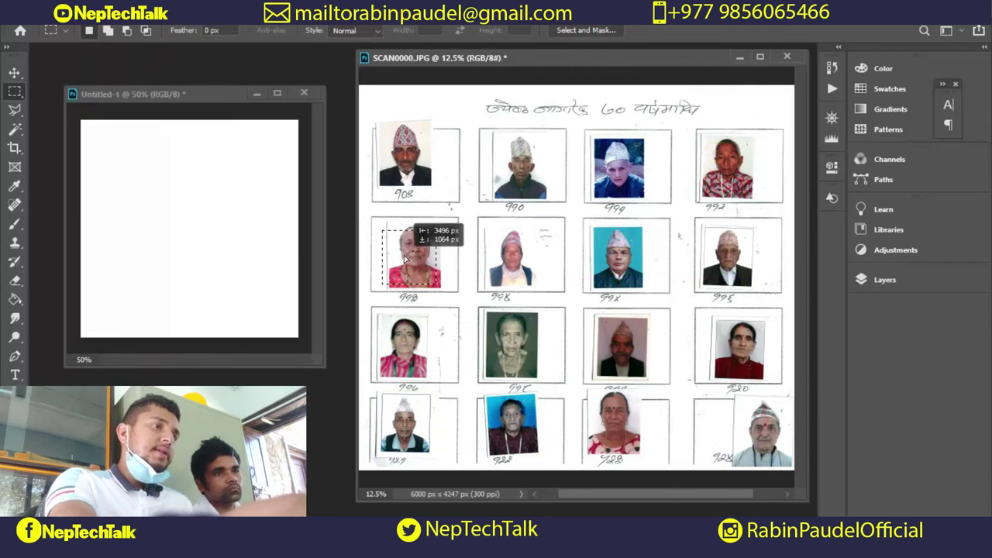
{"action": "left_click_drag", "start_coordinate": [413, 253], "coordinate": [408, 253]}
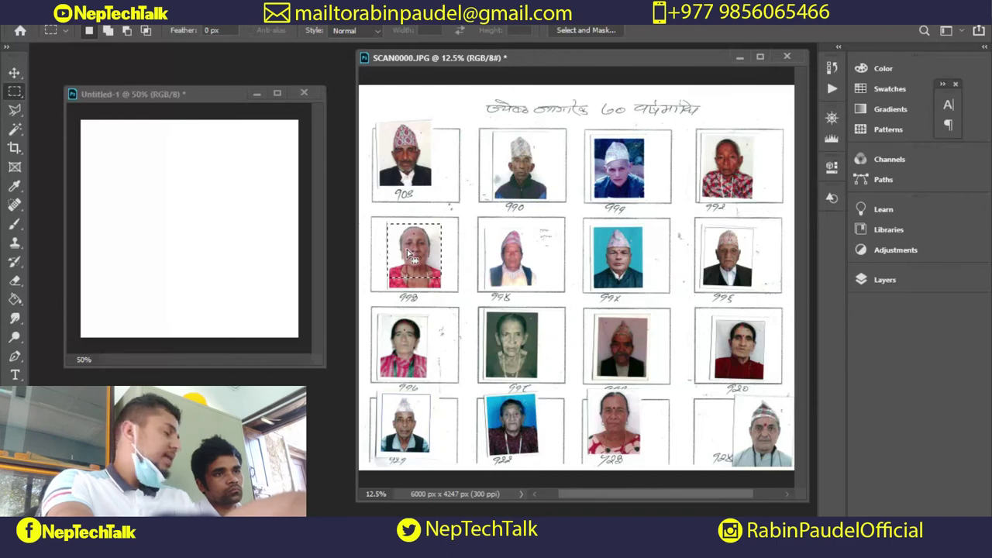
{"action": "key", "text": "v"}
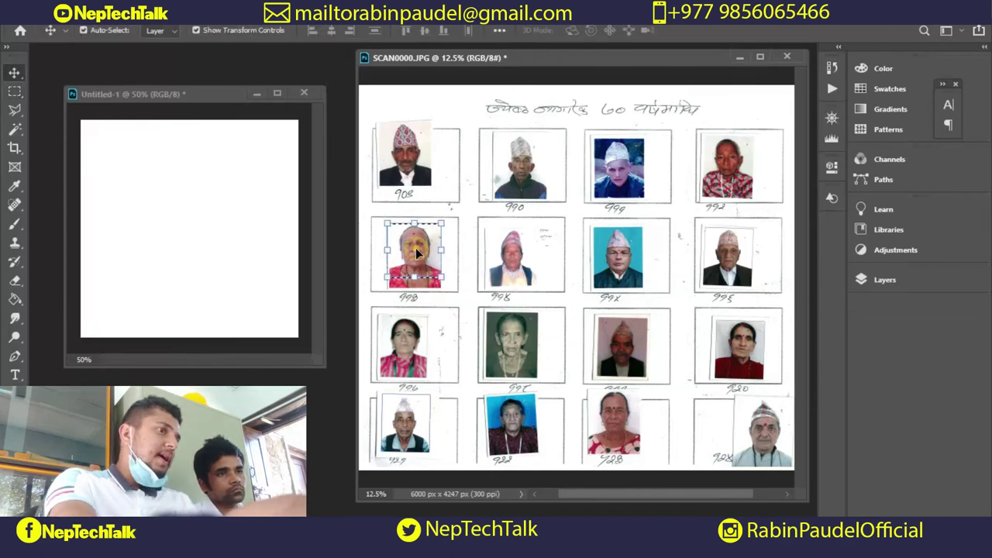
{"action": "mouse_move", "coordinate": [416, 254]}
{"action": "left_mouse_down"}
{"action": "mouse_move", "coordinate": [174, 231]}
{"action": "mouse_move", "coordinate": [203, 215]}
{"action": "left_mouse_up"}
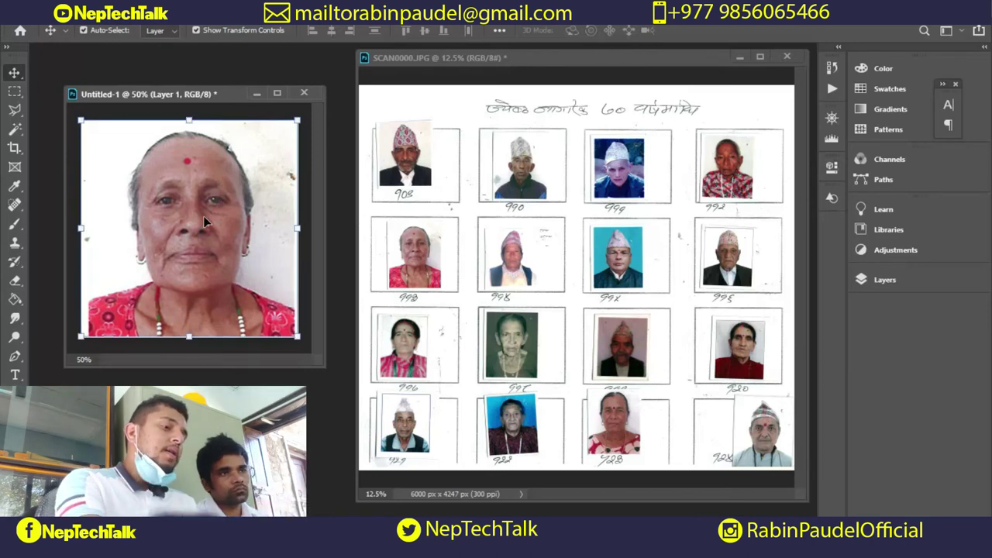
Flatten the image and bring up the save dialog.
{"action": "right_click", "coordinate": [203, 215]}
{"action": "left_click", "coordinate": [205, 222]}
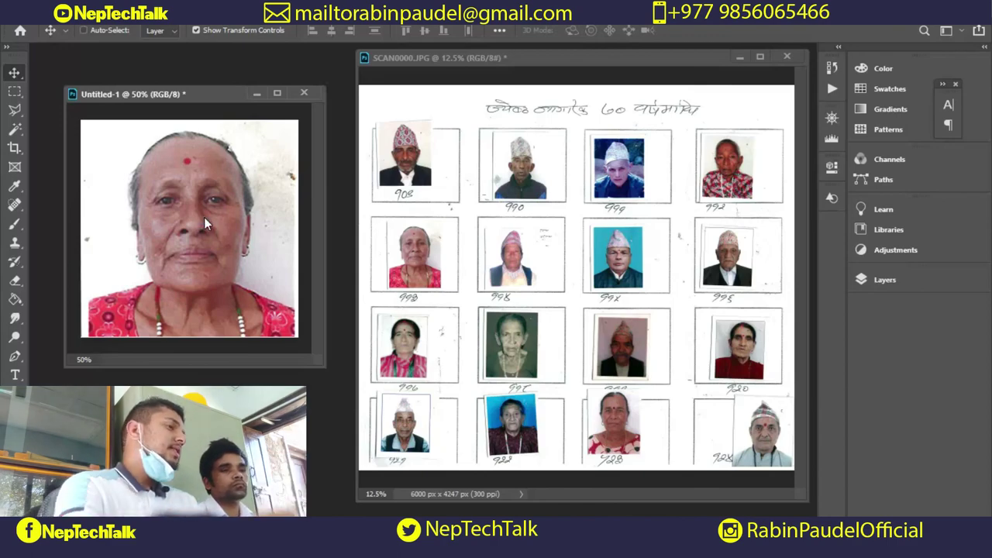
{"action": "key", "text": "ctrl+s"}
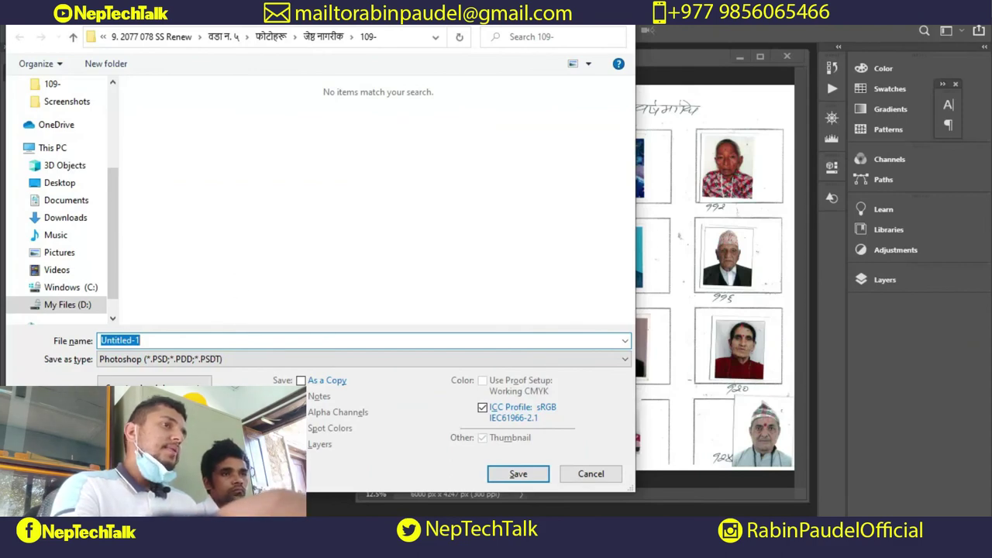
Reopen Save As and save the portrait as 114.jpg with default JPEG quality.
{"action": "key", "text": "Escape"}
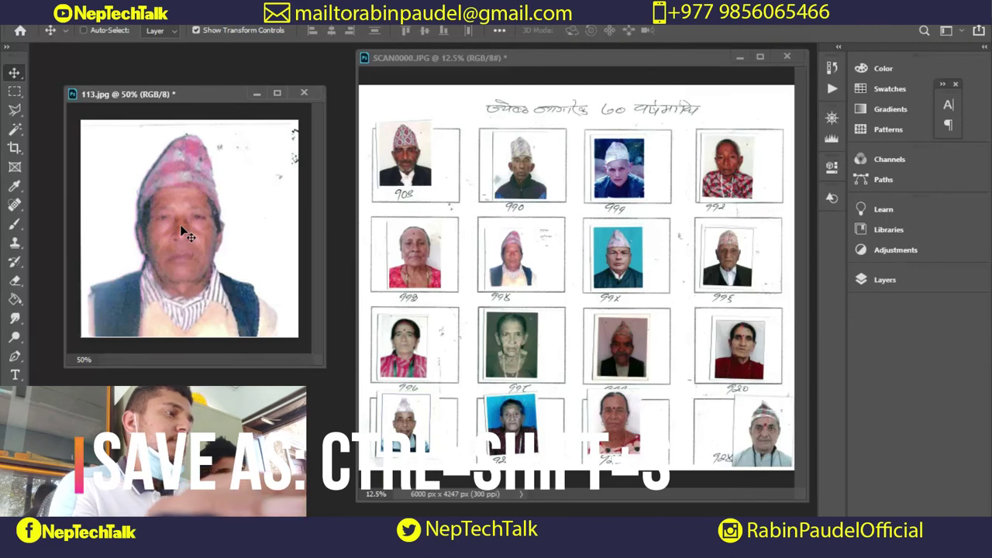
{"action": "key", "text": "ctrl+shift+s"}
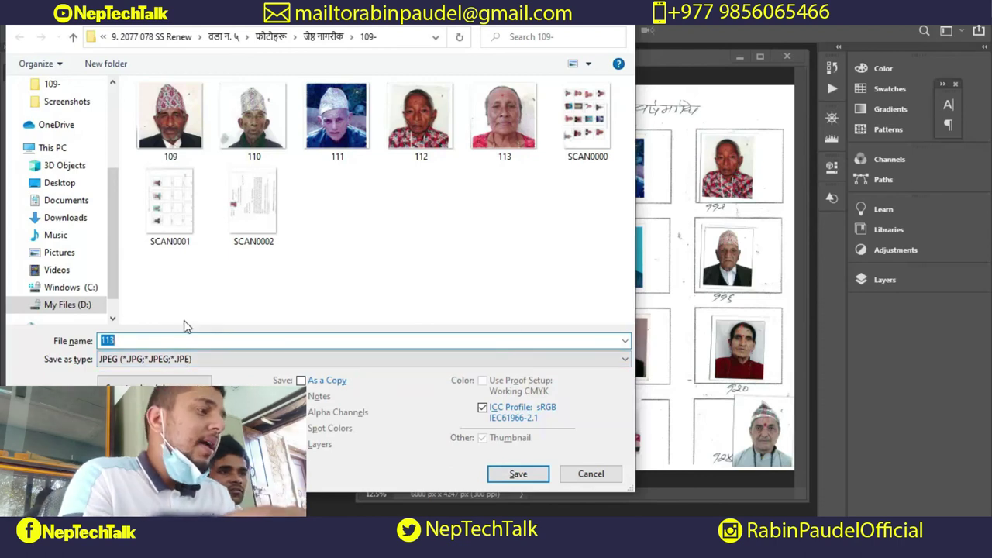
{"action": "type", "text": "114"}
{"action": "key", "text": "Return"}
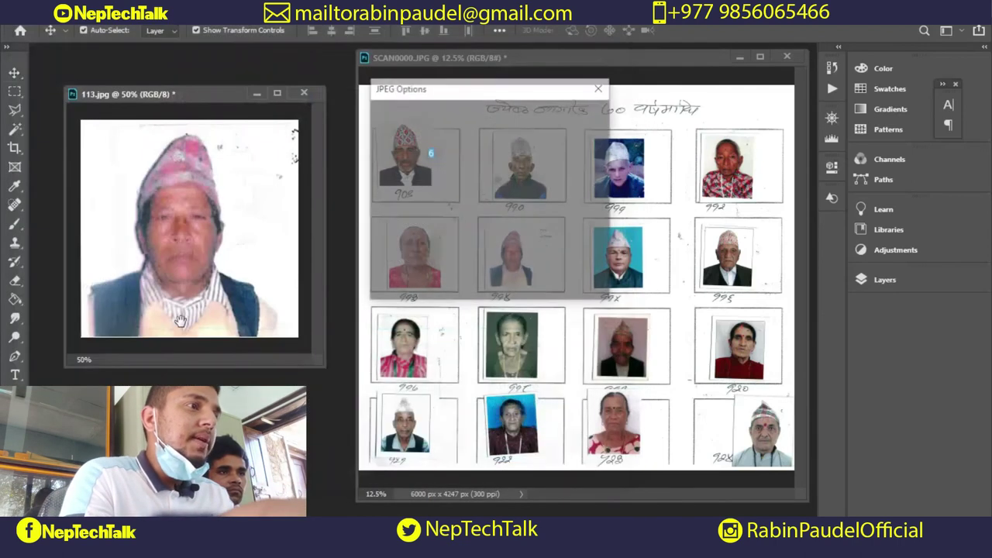
{"action": "left_click", "coordinate": [573, 114]}
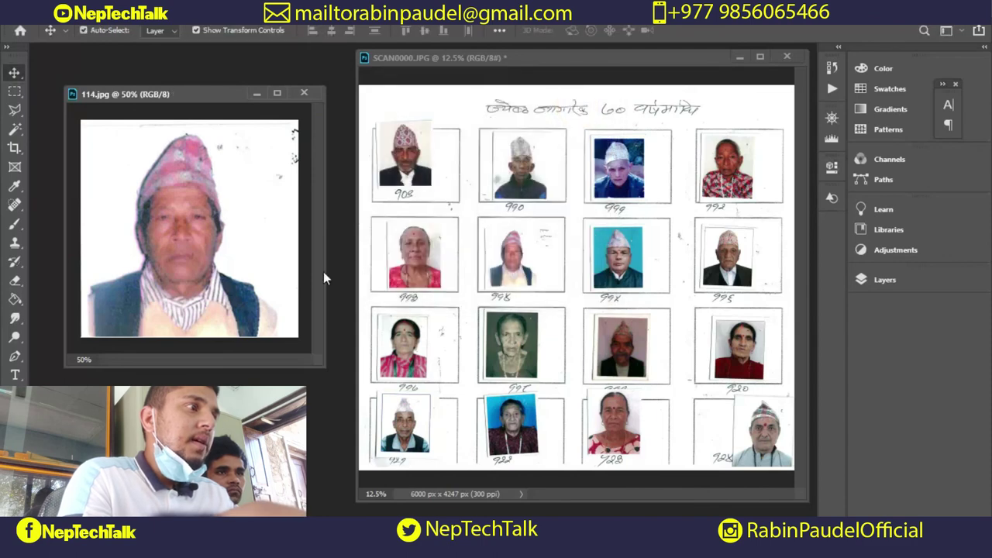
Finish saving 114.jpg and copy the blue-background man's portrait into the document.
{"action": "left_click", "coordinate": [191, 274]}
{"action": "left_click", "coordinate": [511, 263]}
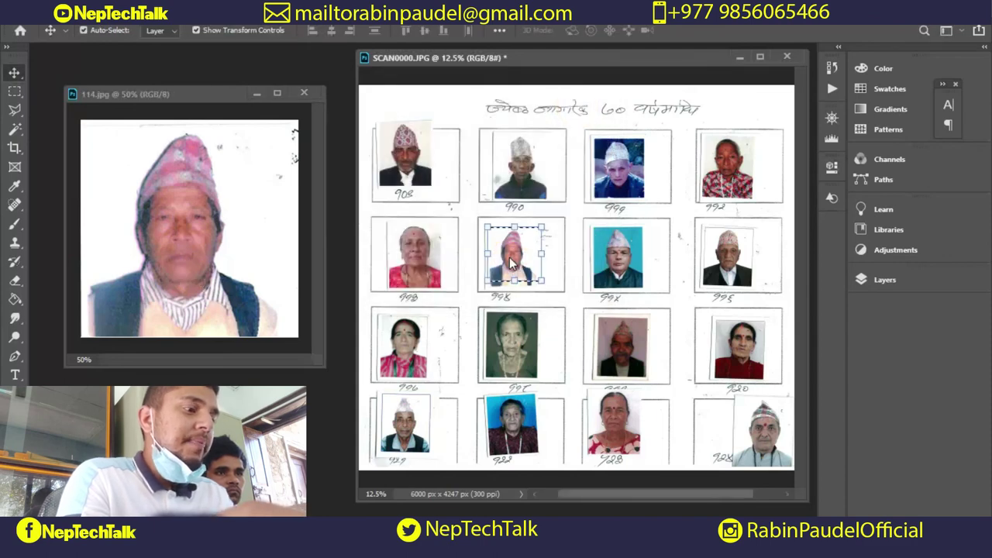
{"action": "key", "text": "m"}
{"action": "left_click_drag", "start_coordinate": [511, 263], "coordinate": [617, 263]}
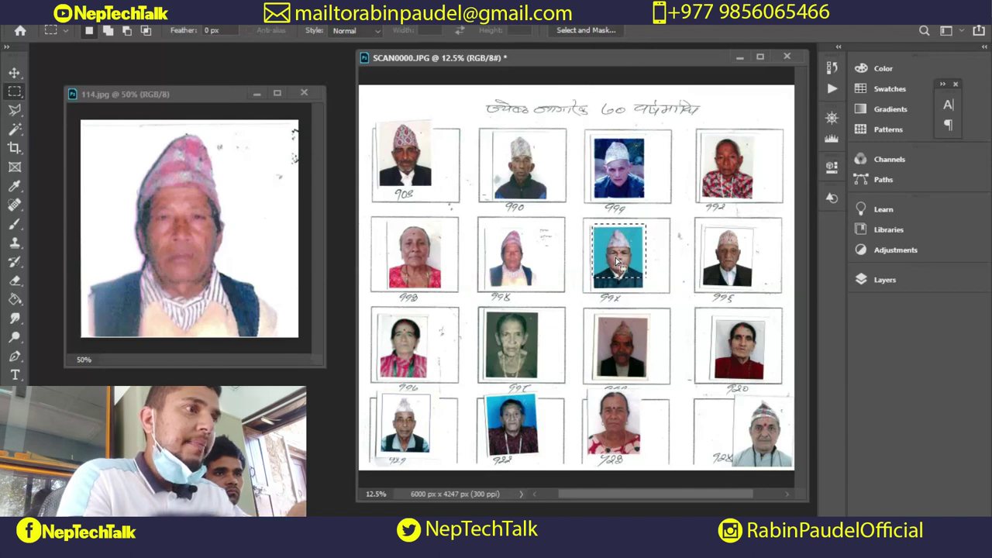
{"action": "key", "text": "v"}
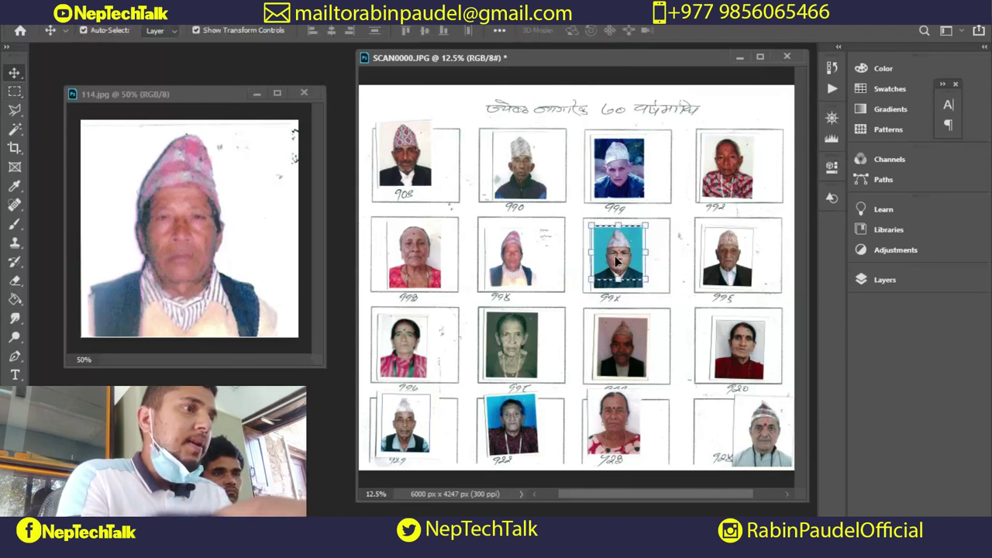
{"action": "mouse_move", "coordinate": [616, 256]}
{"action": "left_mouse_down"}
{"action": "mouse_move", "coordinate": [185, 216]}
{"action": "mouse_move", "coordinate": [179, 245]}
{"action": "left_mouse_up"}
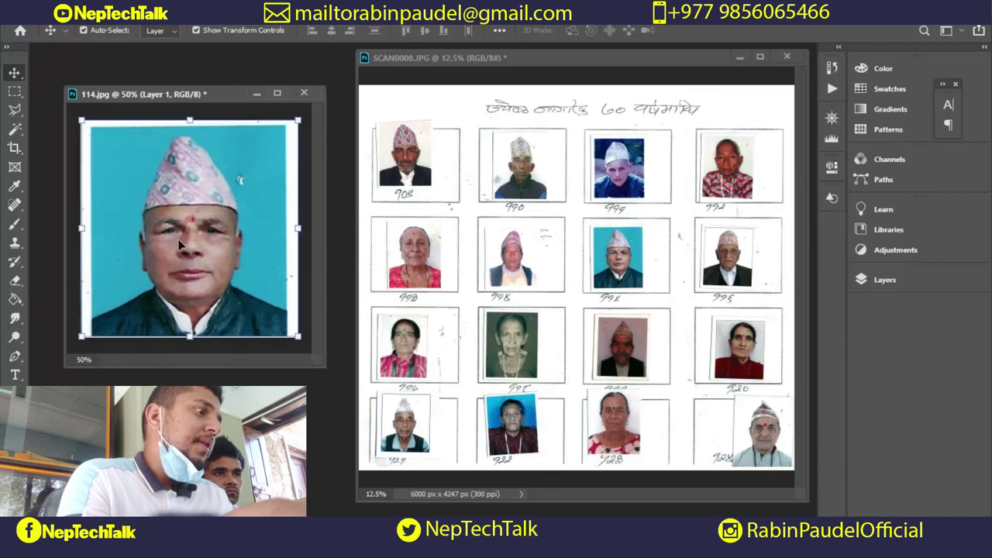
Flatten the image and save it as 115.jpg with default JPEG settings.
{"action": "key", "text": "alt+l"}
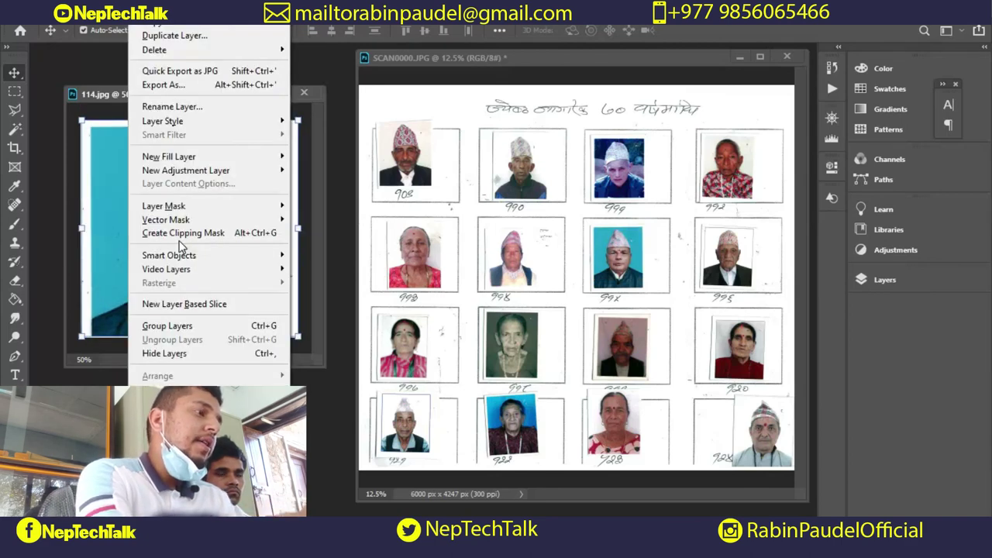
{"action": "key", "text": "f"}
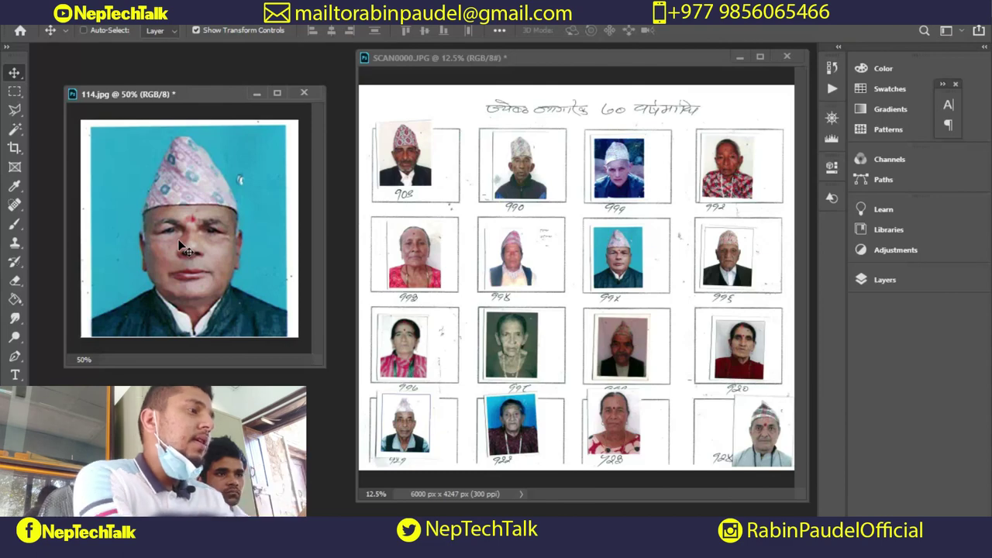
{"action": "key", "text": "ctrl+shift+s"}
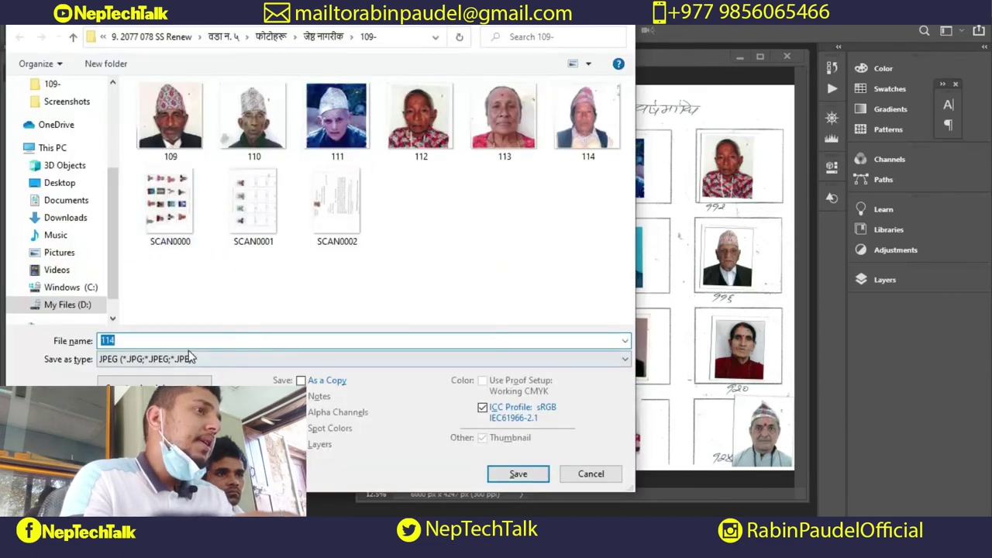
{"action": "type", "text": "115"}
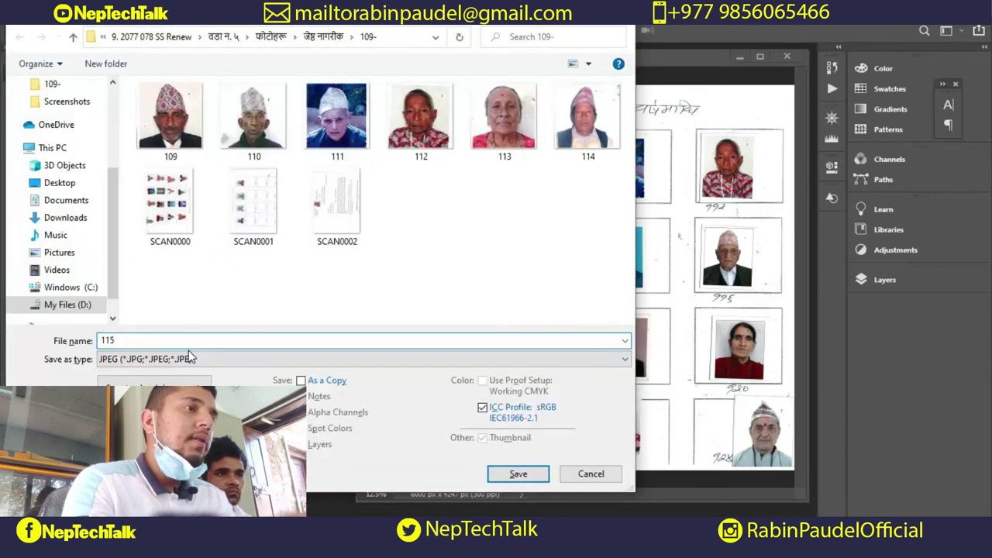
{"action": "key", "text": "Return"}
{"action": "left_click", "coordinate": [574, 115]}
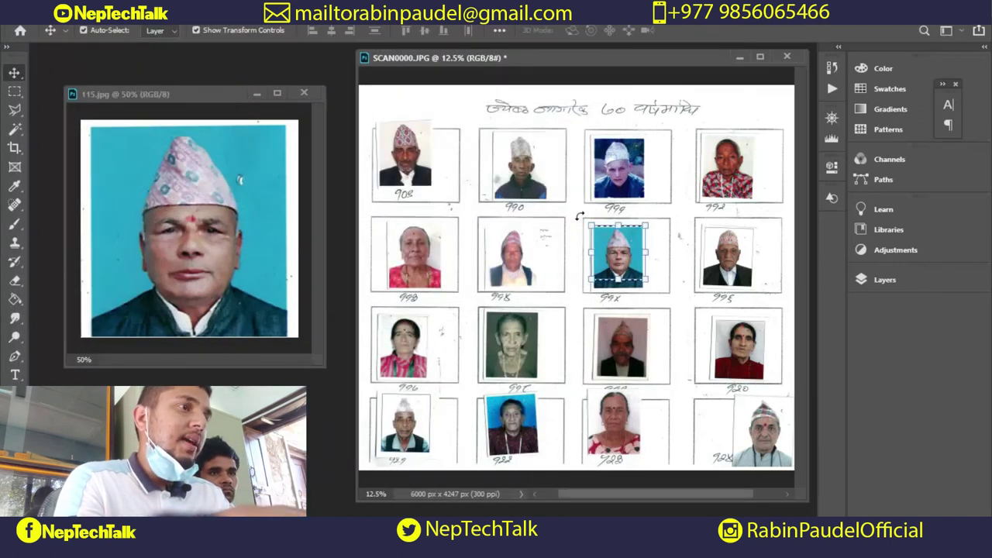
Select the elderly man's portrait at the far right of the second row, move it into the document, and flatten it.
{"action": "key", "text": "m"}
{"action": "left_click_drag", "start_coordinate": [600, 264], "coordinate": [719, 266]}
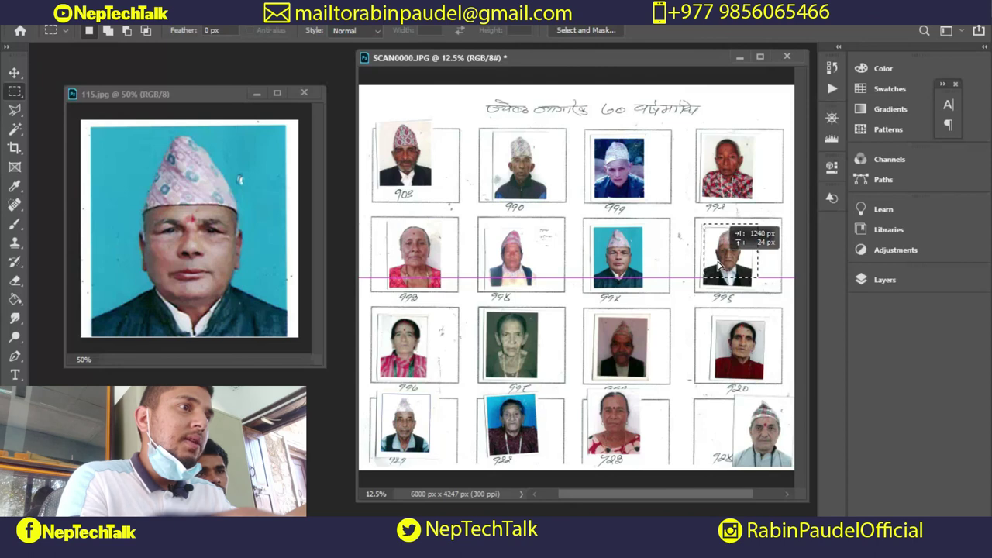
{"action": "mouse_move", "coordinate": [719, 266]}
{"action": "left_mouse_down"}
{"action": "mouse_move", "coordinate": [180, 223]}
{"action": "mouse_move", "coordinate": [192, 222]}
{"action": "mouse_move", "coordinate": [171, 248]}
{"action": "left_mouse_up"}
{"action": "key", "text": "v"}
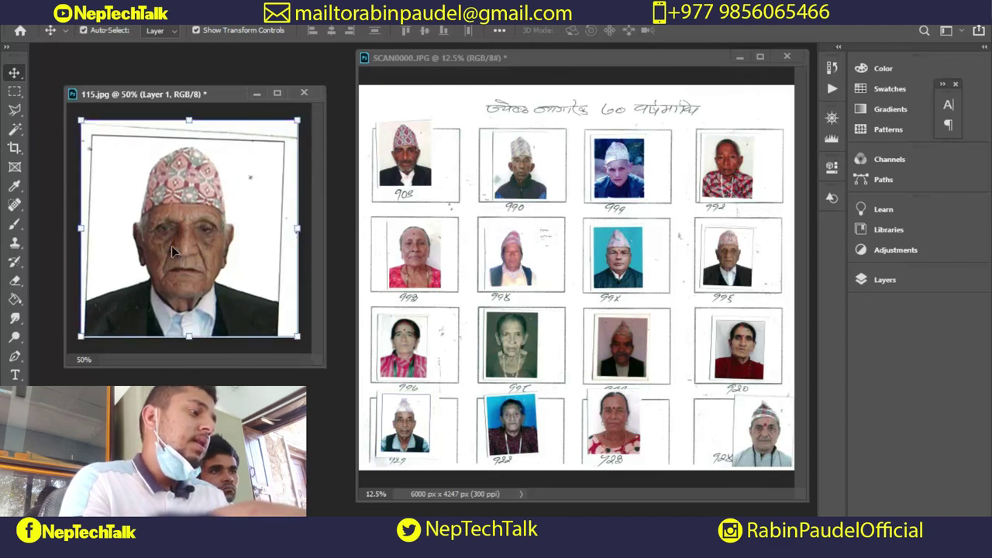
{"action": "key", "text": "alt+l"}
{"action": "key", "text": "f"}
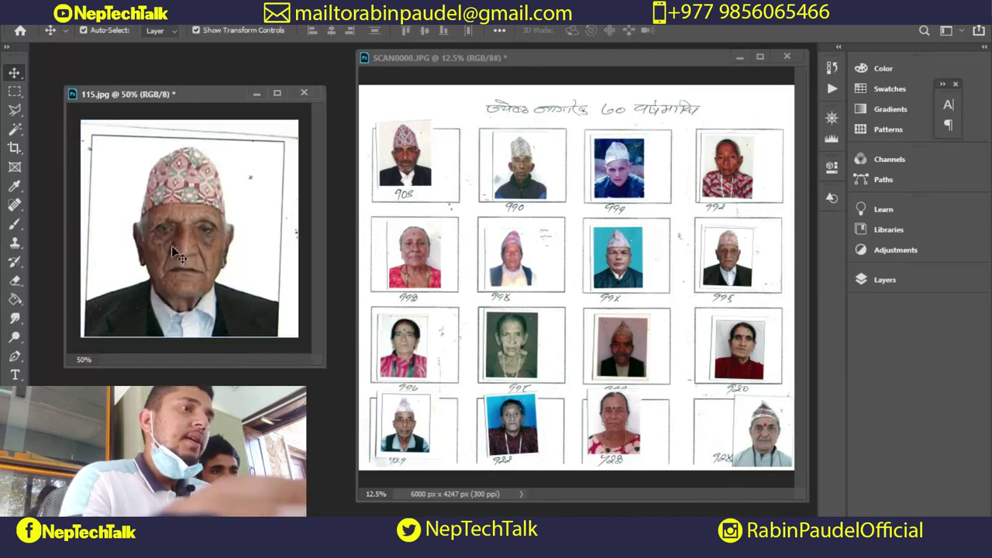
{"action": "key", "text": "ctrl"}
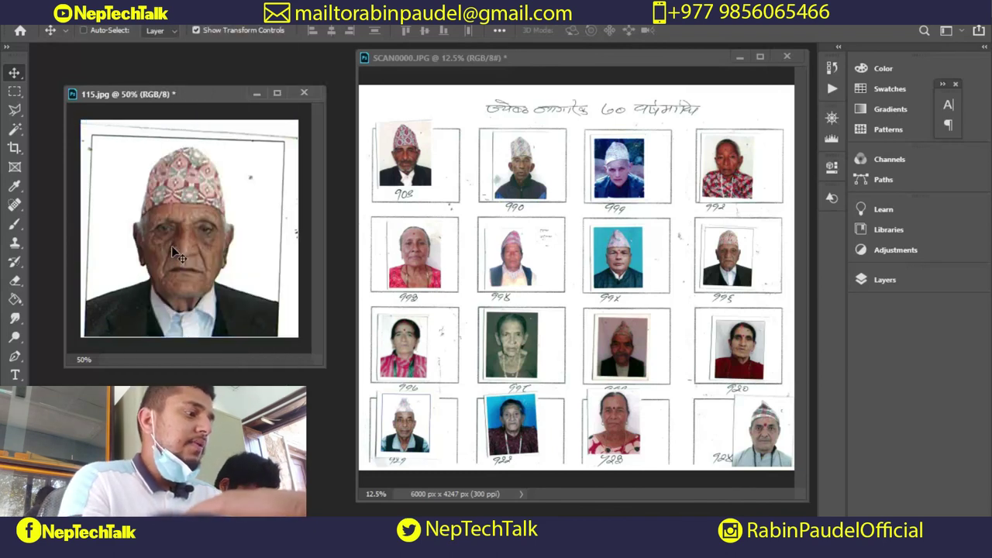
Save the flattened portrait as JPEG 116.jpg with the default JPEG settings.
{"action": "key", "text": "ctrl+shift+s"}
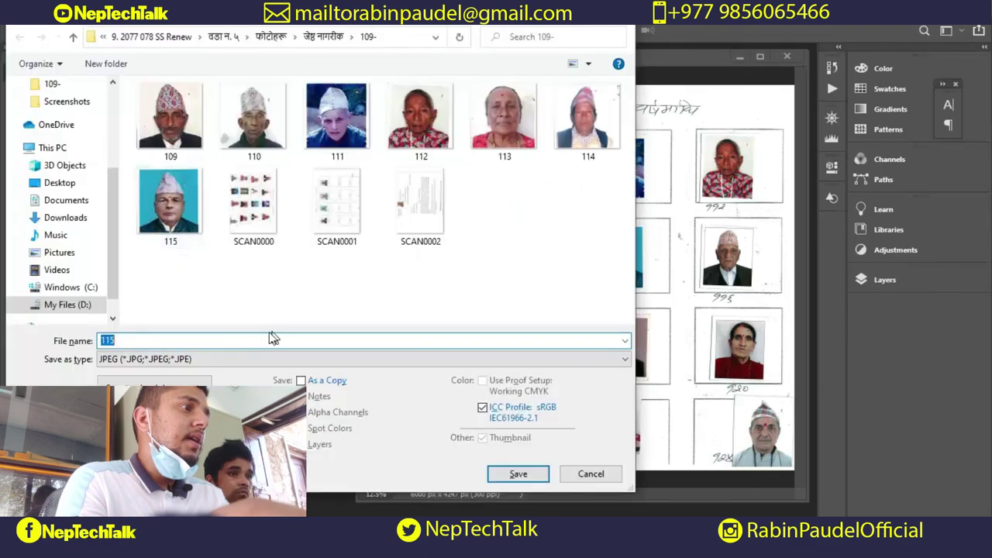
{"action": "key", "text": "BackSpace"}
{"action": "type", "text": "11"}
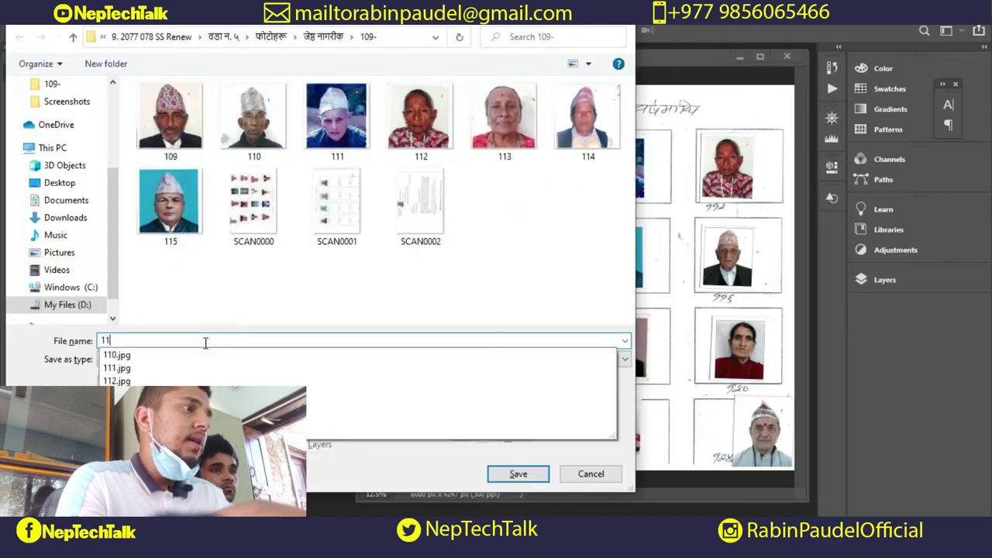
{"action": "type", "text": "6"}
{"action": "key", "text": "Return"}
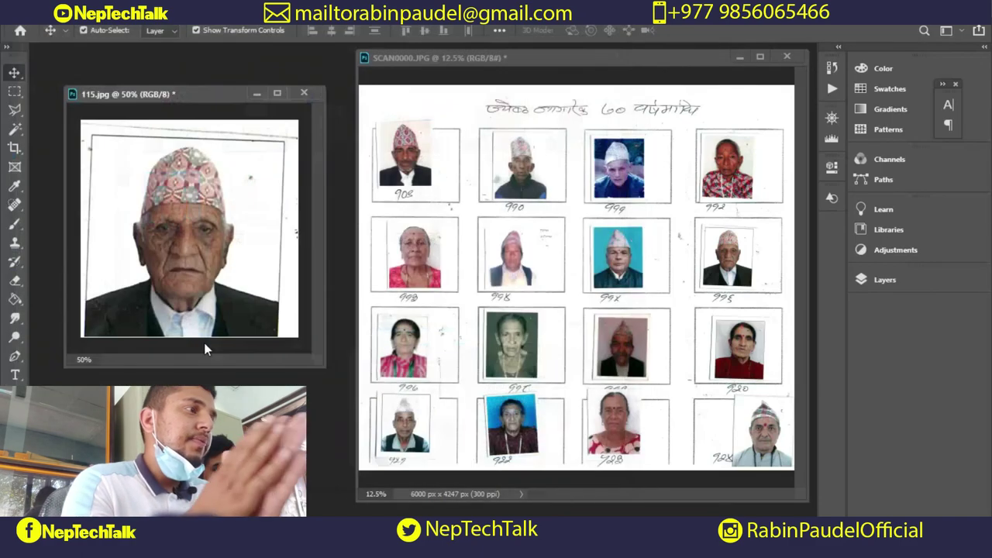
{"action": "left_click", "coordinate": [575, 115]}
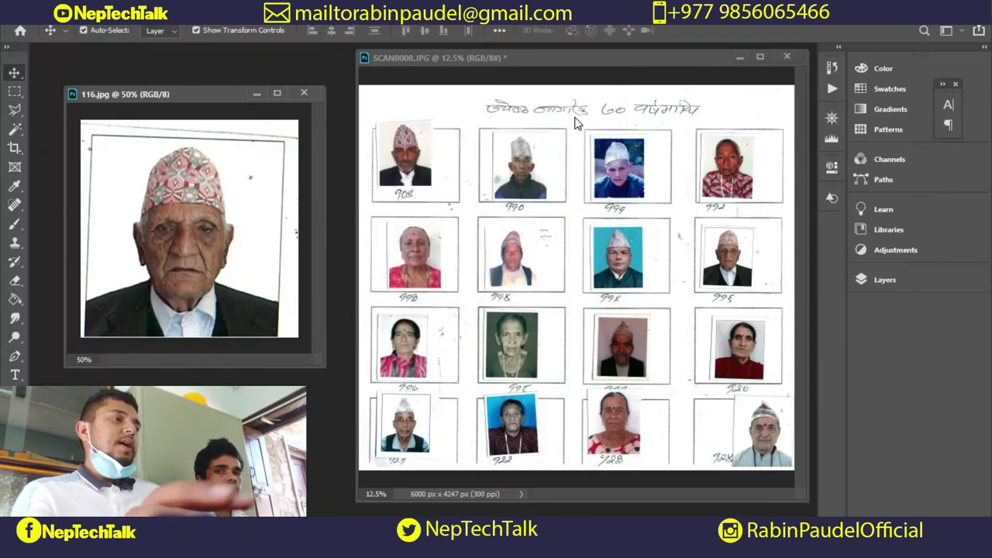
{"action": "key", "text": "alt+Tab"}
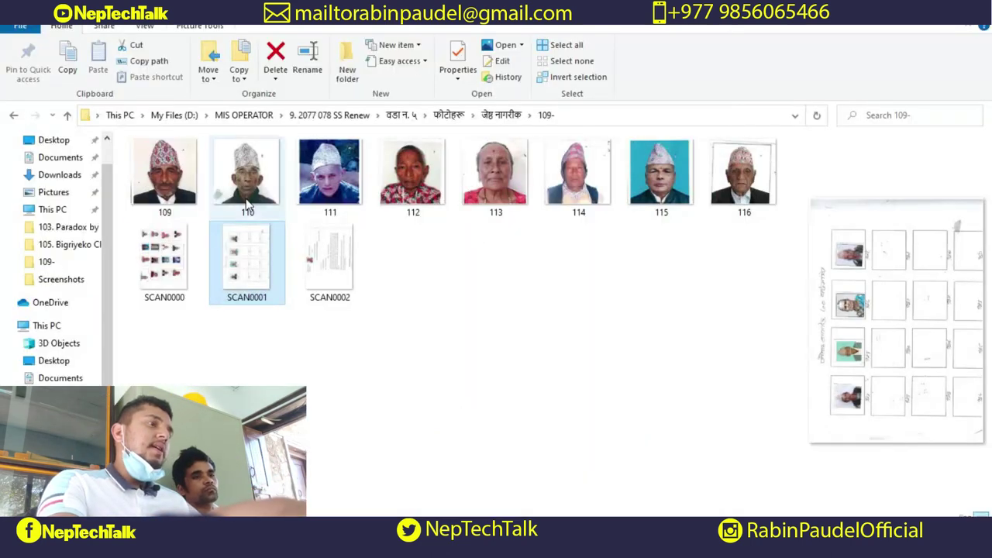
Preview each saved portrait in the 109- folder in turn, from 109.jpg through 116.jpg.
{"action": "left_click", "coordinate": [198, 182]}
{"action": "left_click", "coordinate": [330, 182]}
{"action": "left_click", "coordinate": [391, 182]}
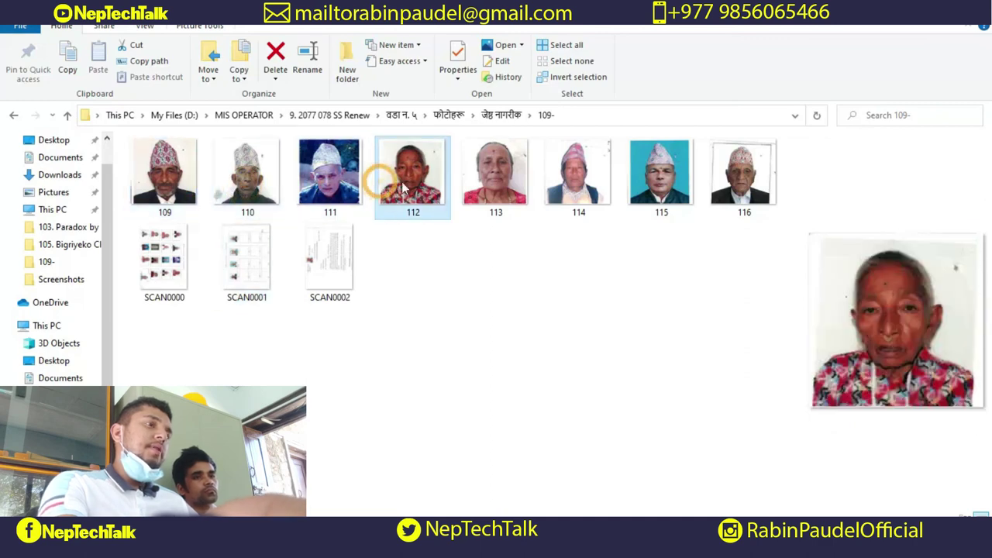
{"action": "left_click", "coordinate": [468, 185]}
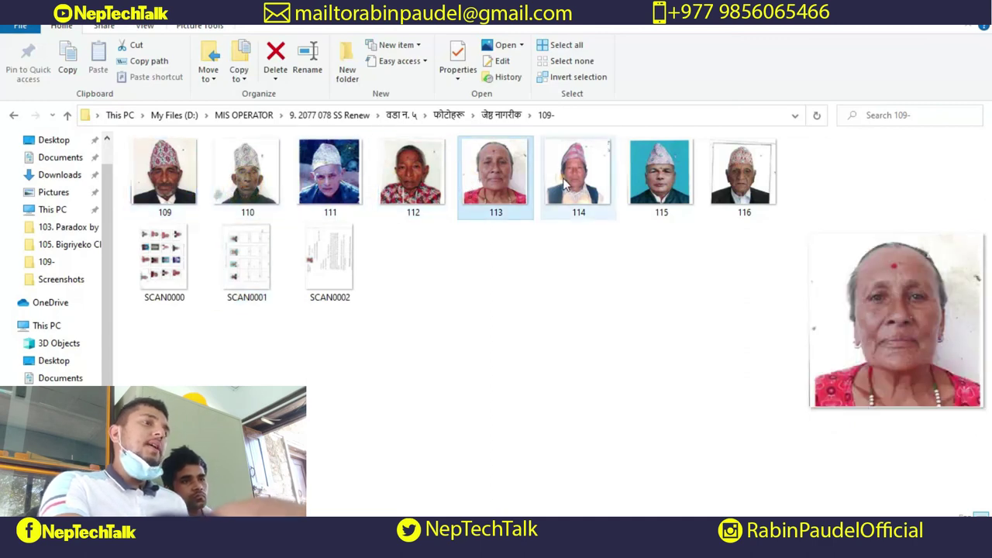
{"action": "left_click", "coordinate": [562, 182]}
{"action": "left_click", "coordinate": [647, 170]}
{"action": "left_click", "coordinate": [755, 167]}
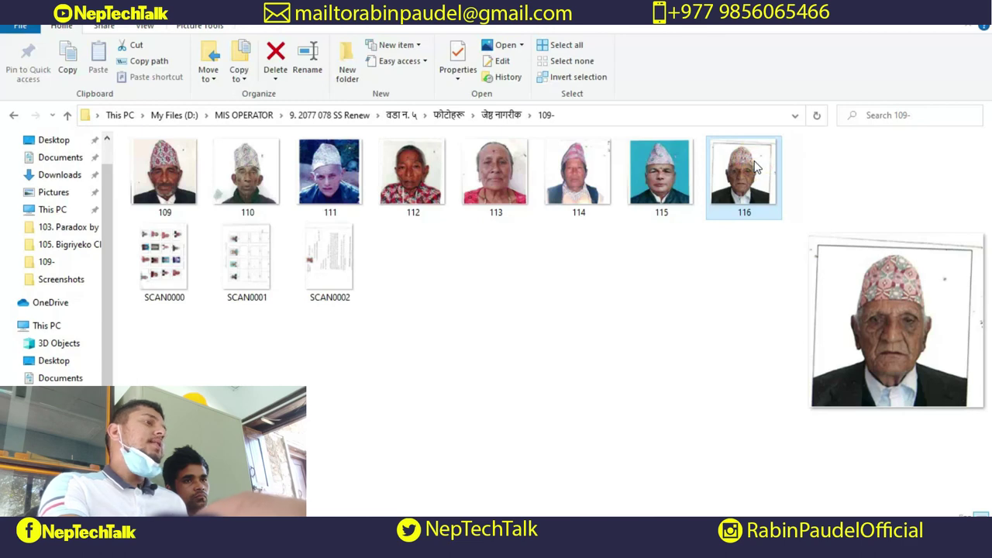